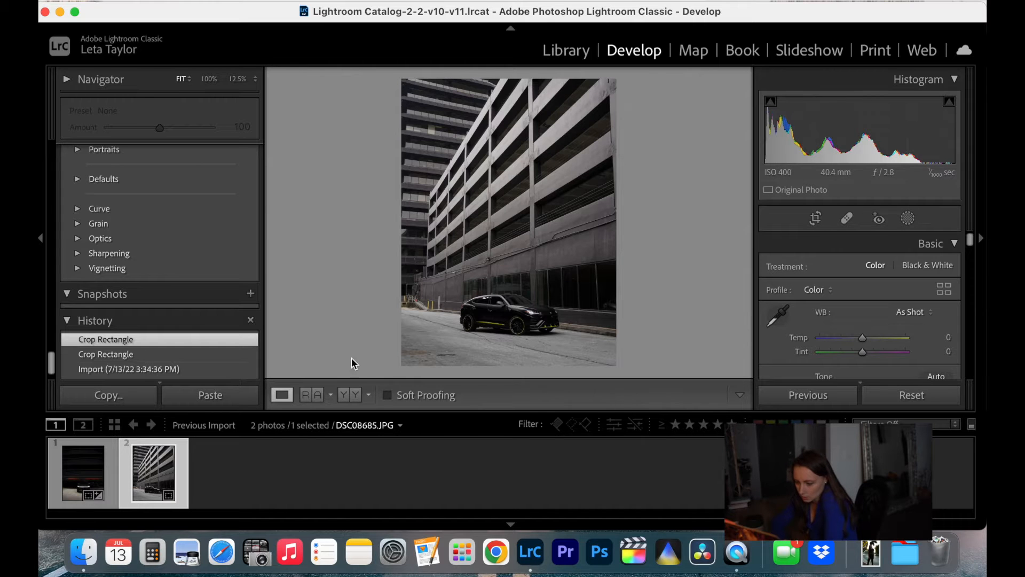
Heal the dark patch on the pavement in front of the car, sampling from the clean asphalt just above it
left_click(398, 347)
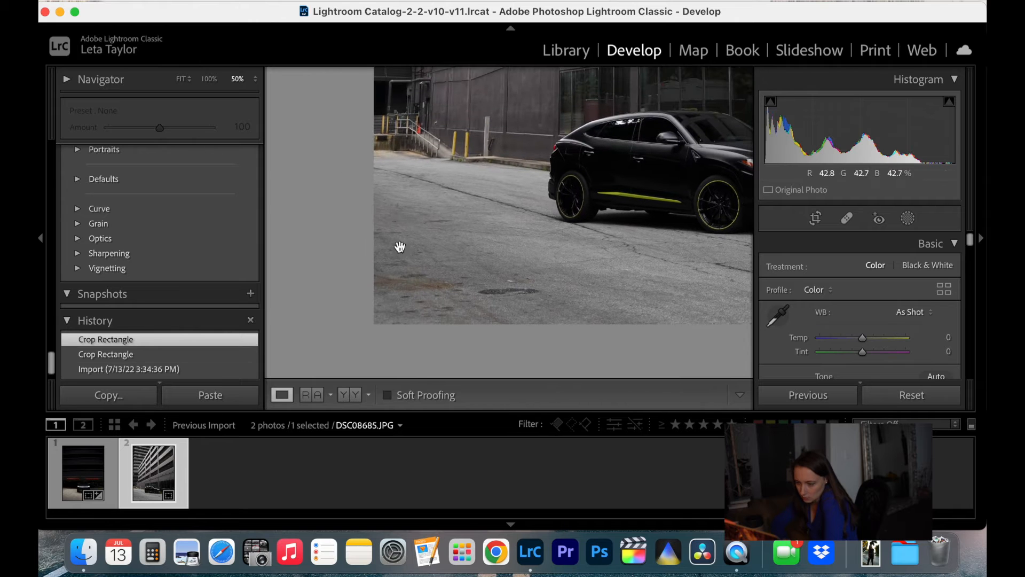
left_click(843, 219)
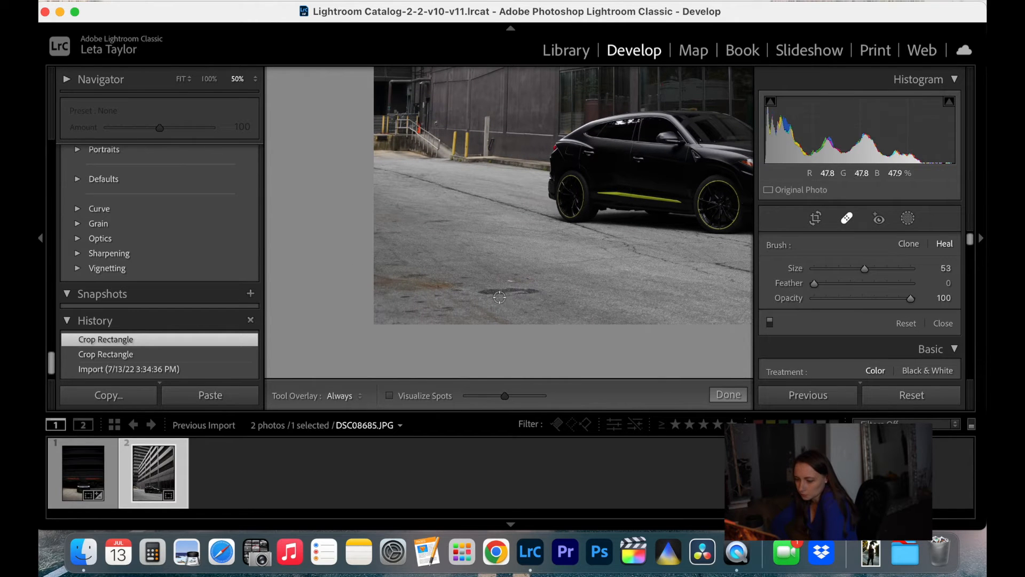
left_click_drag(474, 291, 534, 288)
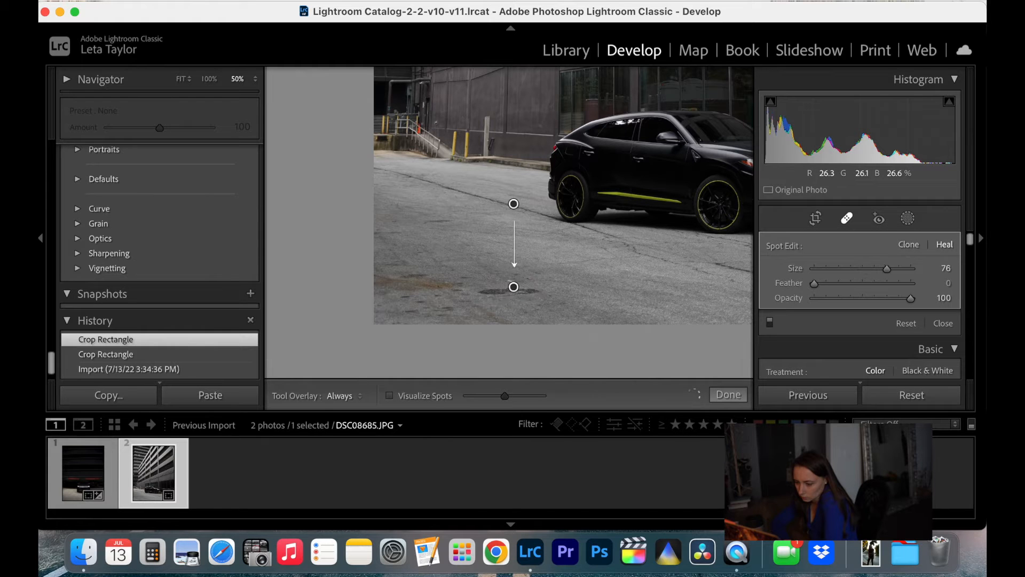
mouse_move(513, 200)
left_mouse_down()
mouse_move(580, 274)
mouse_move(528, 244)
left_mouse_up()
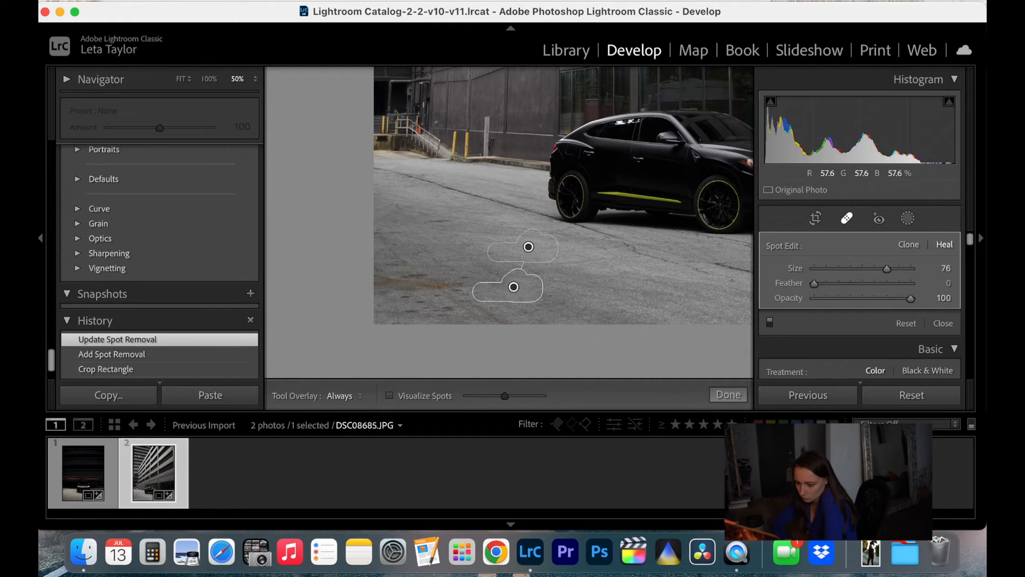
Heal the two small marks near the pavement's left edge, adjusting the first spot's source to nearby clean asphalt
left_click(438, 221)
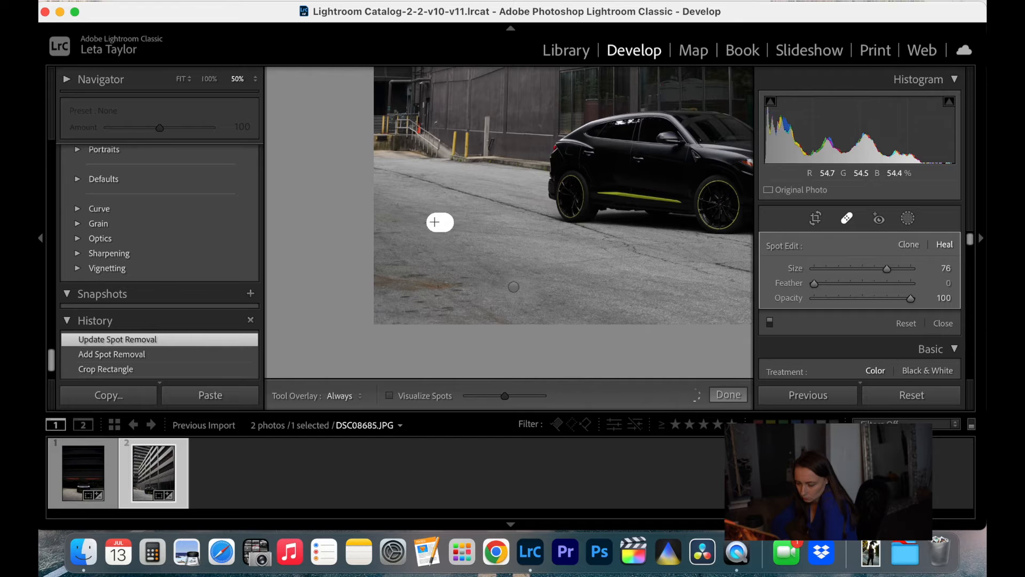
left_click_drag(453, 193, 449, 202)
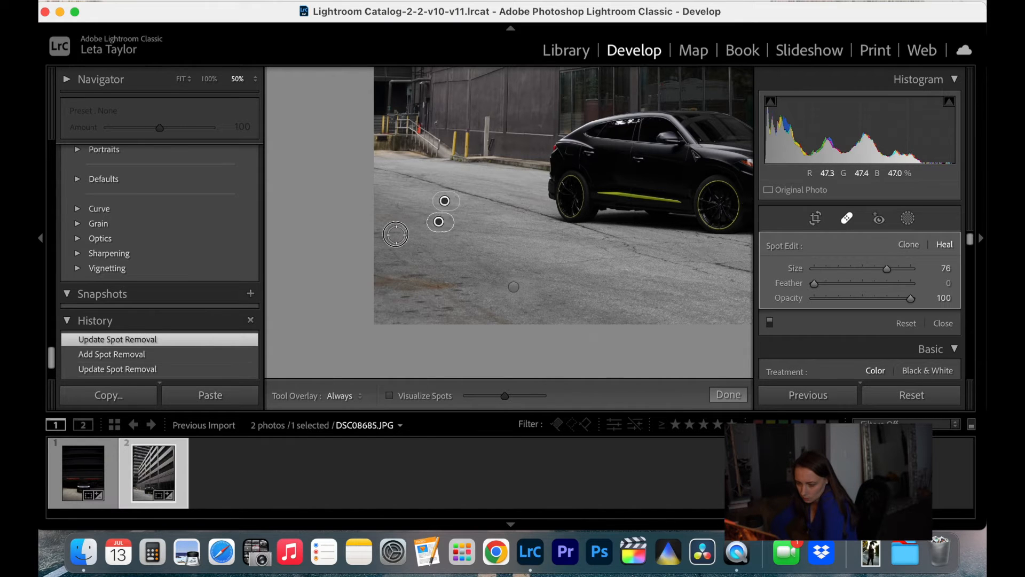
left_click(384, 233)
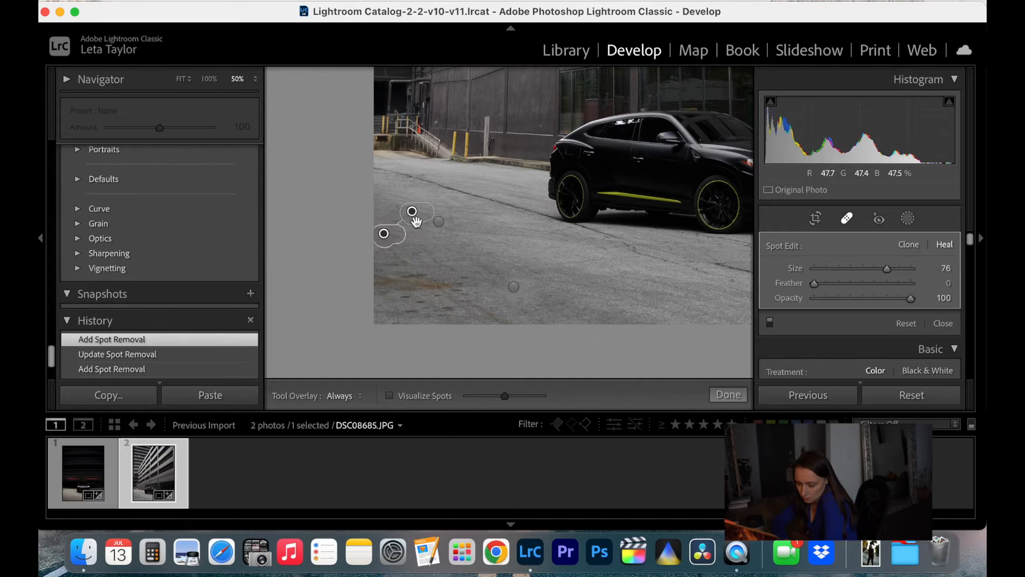
Heal the rusty stain in the photo's lower-left corner and two spots beneath it, moving the spots' sources close by
mouse_move(418, 276)
left_mouse_down()
mouse_move(376, 280)
mouse_move(461, 280)
left_mouse_up()
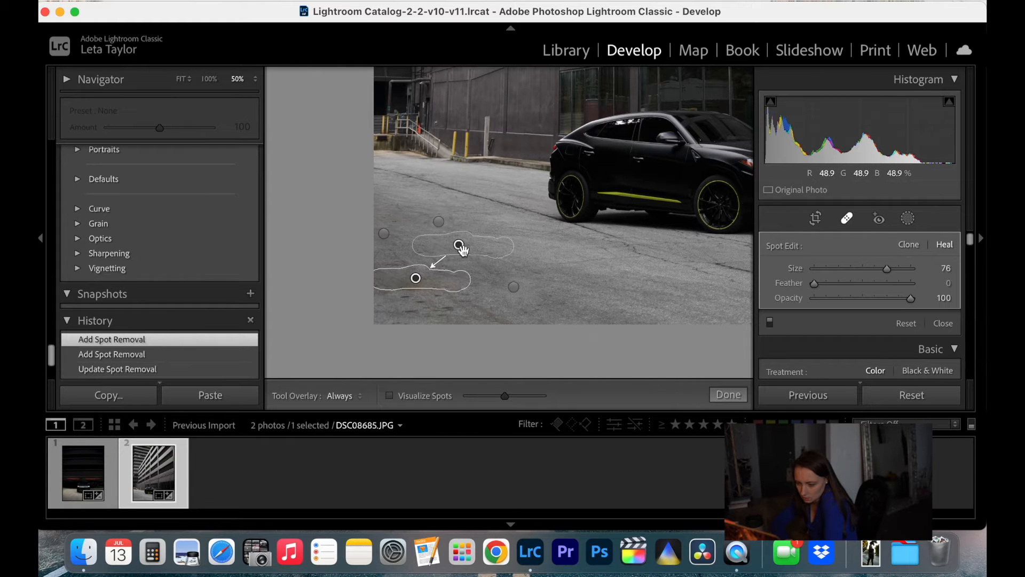
left_click(405, 295)
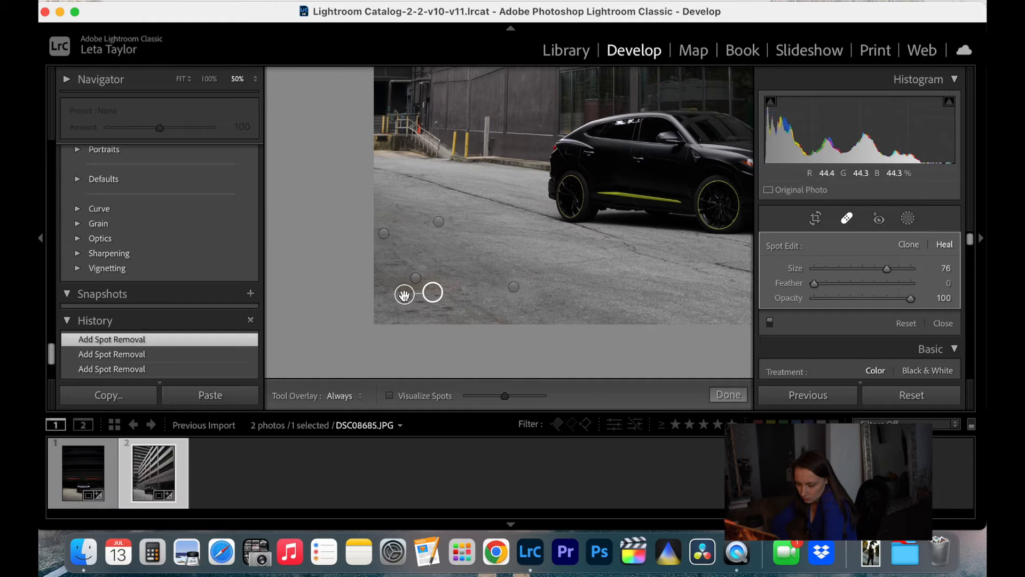
left_click_drag(435, 292, 389, 311)
left_click(411, 313)
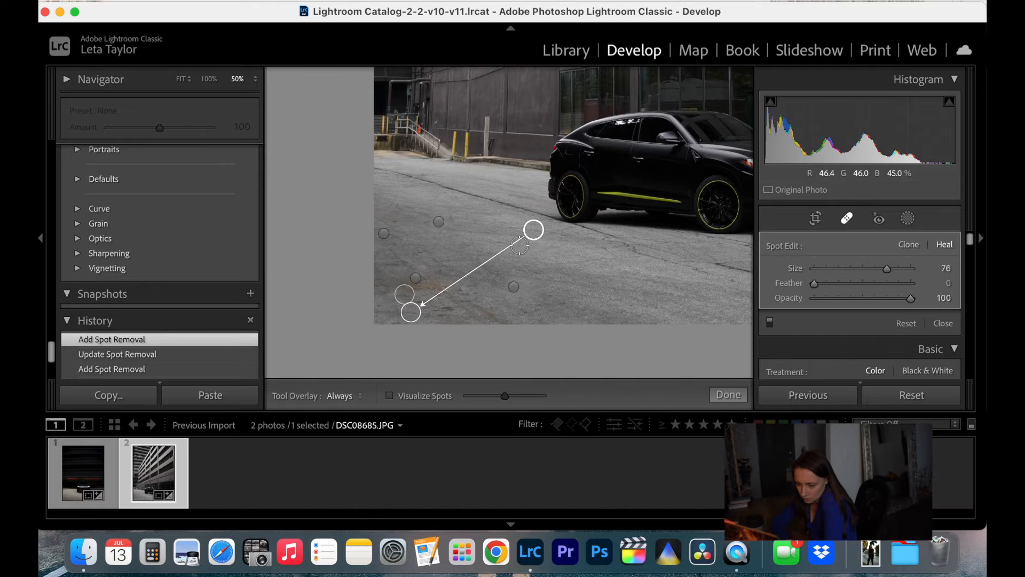
mouse_move(534, 230)
left_mouse_down()
mouse_move(399, 298)
mouse_move(402, 307)
left_mouse_up()
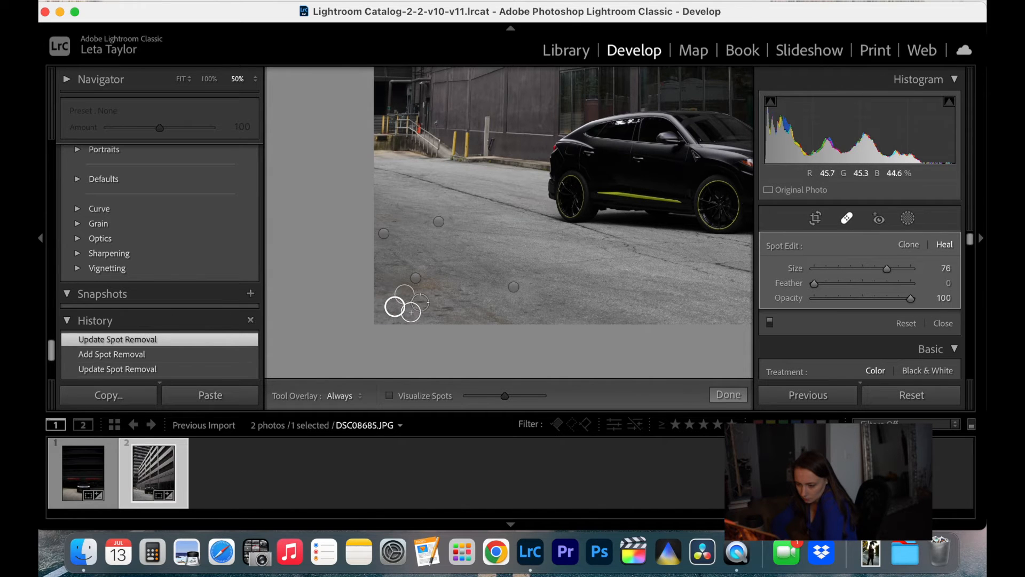
Heal the remaining small stains along the lower-left corner of the pavement, repositioning the sample sources onto adjacent asphalt
left_click(425, 310)
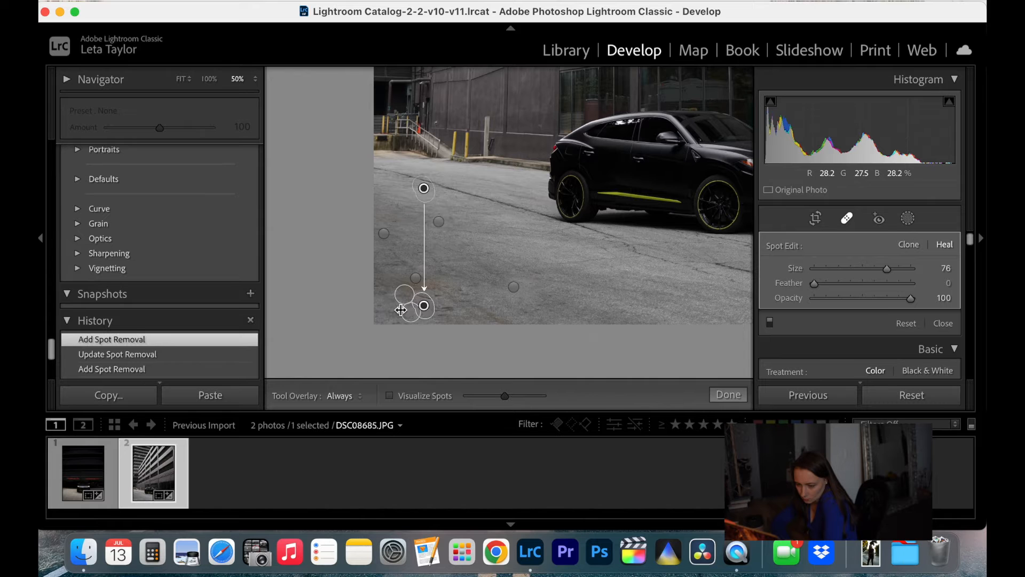
mouse_move(425, 308)
left_mouse_down()
mouse_move(404, 309)
mouse_move(438, 307)
left_mouse_up()
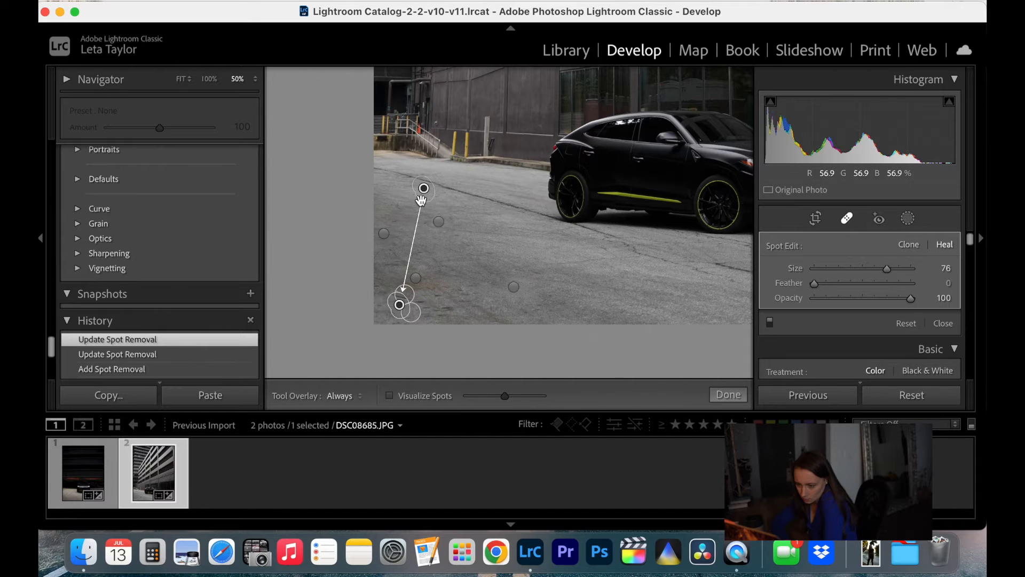
mouse_move(424, 190)
left_mouse_down()
mouse_move(388, 293)
mouse_move(438, 304)
mouse_move(380, 312)
left_mouse_up()
left_click(422, 303)
left_click(438, 297)
left_click(444, 309)
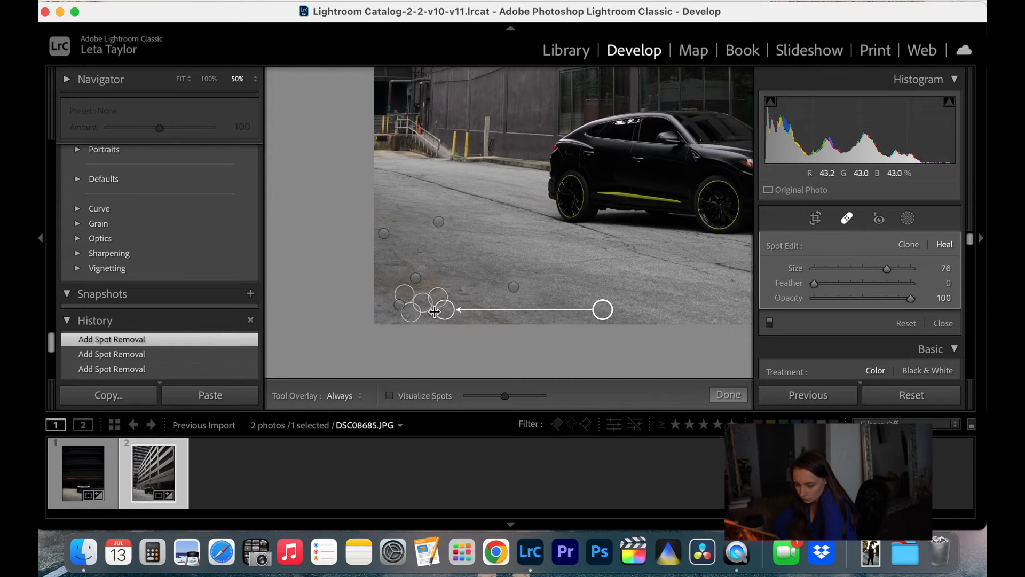
left_click_drag(600, 310, 422, 315)
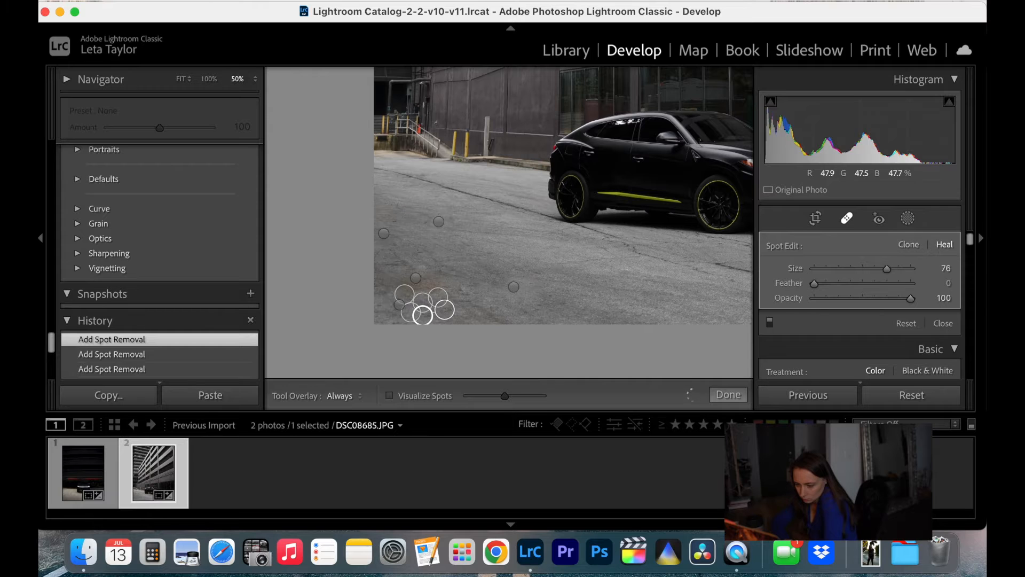
Heal the blemishes at the pavement's bottom edge to the right of the stain, sampling from asphalt beside them
left_click(464, 297)
left_click(514, 287)
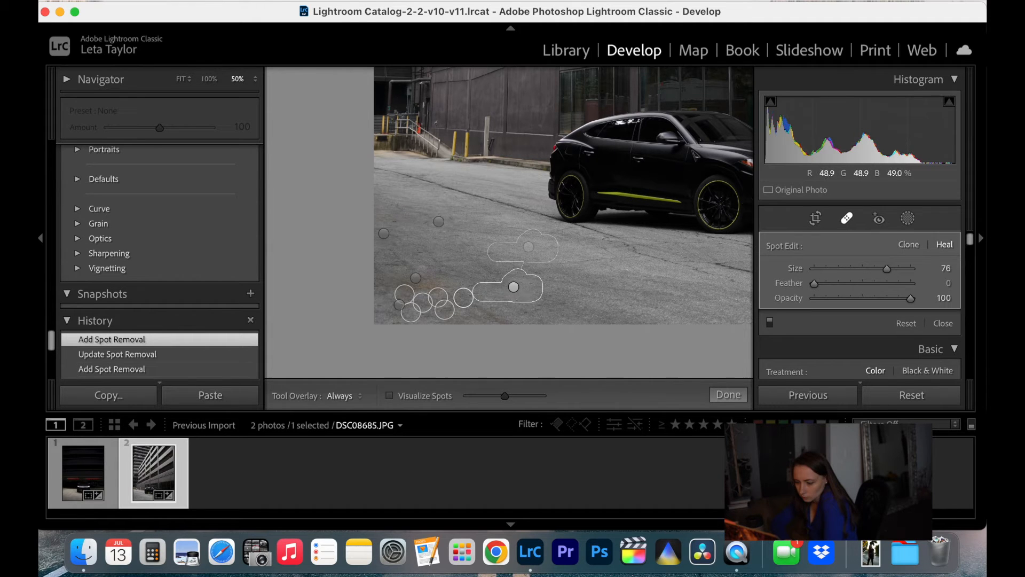
left_click_drag(473, 307, 508, 320)
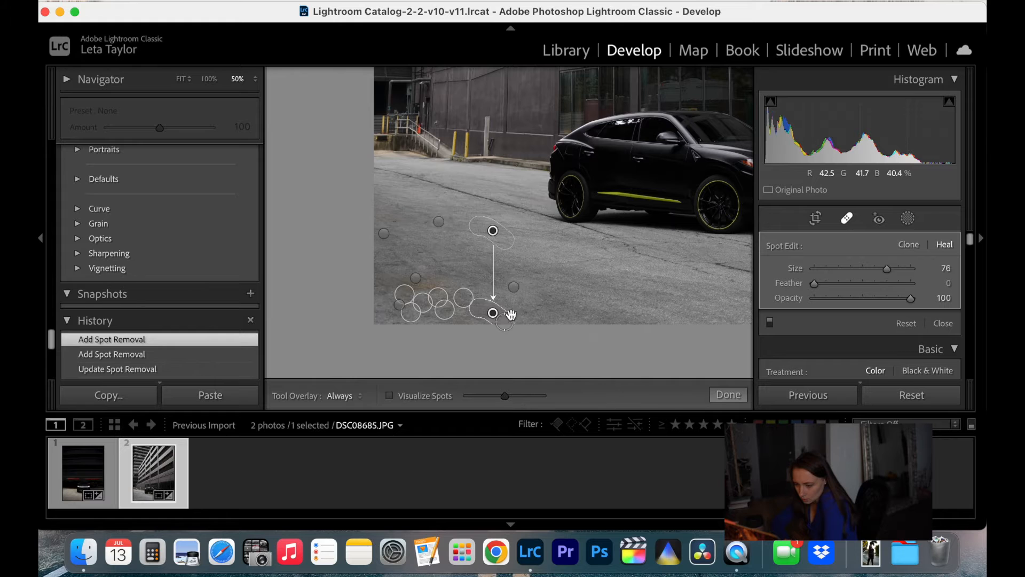
mouse_move(493, 229)
left_mouse_down()
mouse_move(538, 337)
mouse_move(529, 309)
left_mouse_up()
Heal the leftover discoloration on the rusty stain area, sampling from the pavement just above, and finish the spot removal
left_click(443, 278)
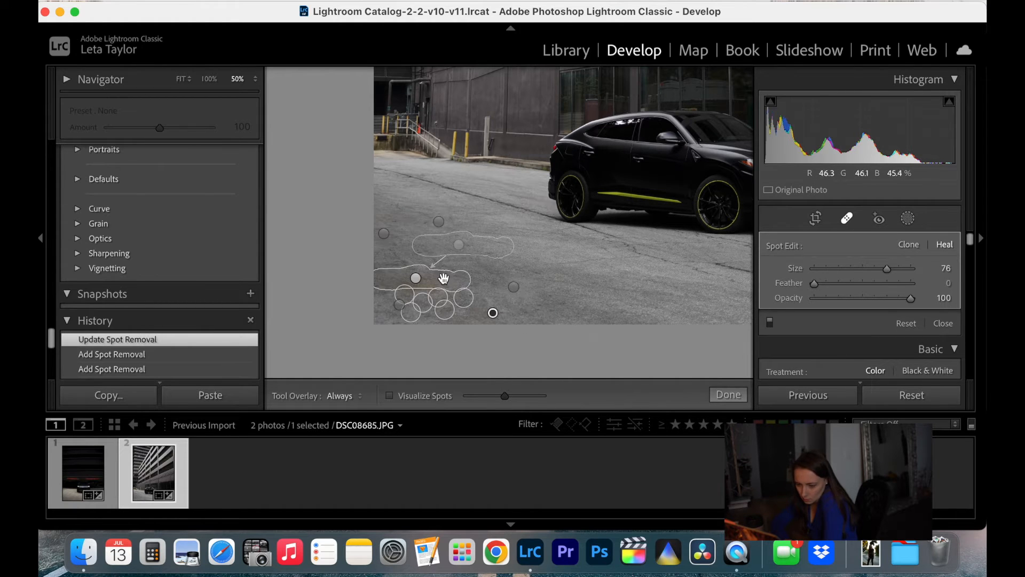
left_click(479, 289)
left_click(410, 292)
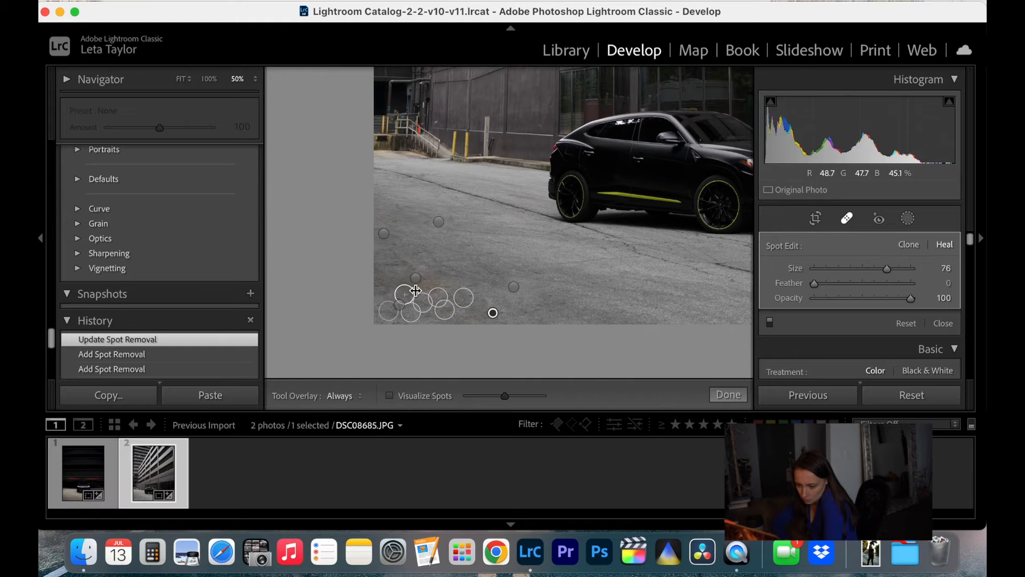
mouse_move(420, 290)
left_mouse_down()
mouse_move(405, 290)
mouse_move(419, 280)
left_mouse_up()
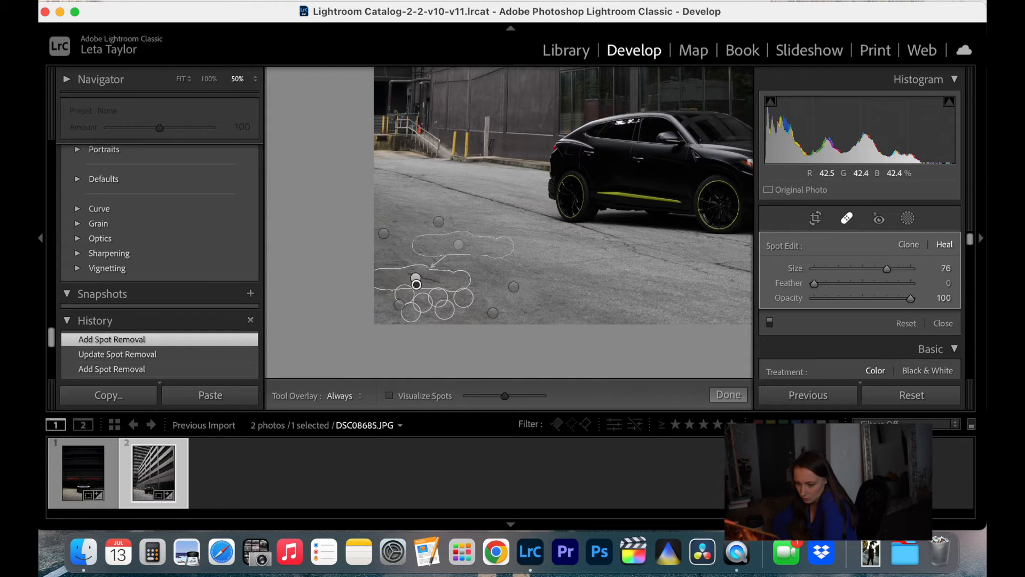
mouse_move(506, 214)
left_mouse_down()
mouse_move(456, 229)
mouse_move(453, 240)
left_mouse_up()
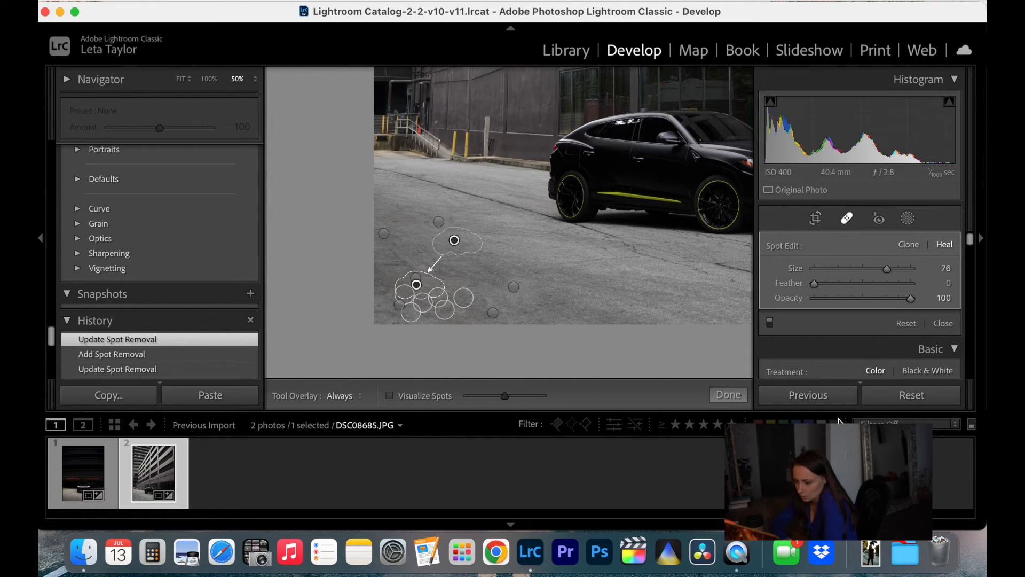
left_click(729, 394)
Heal the light speck in the dark window above the front of the car, sampling from the glass beside it
key("super+minus")
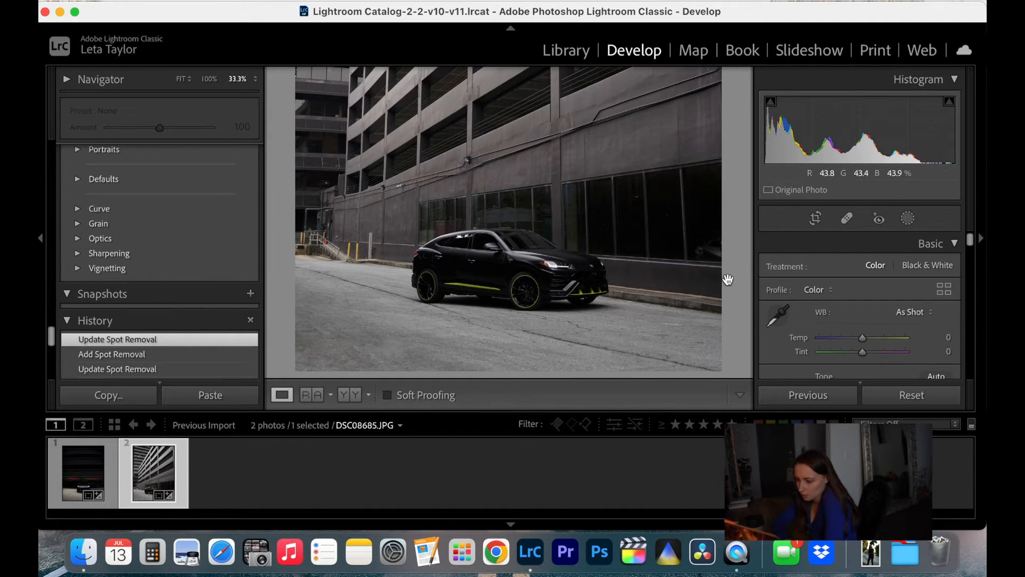
left_click(847, 218)
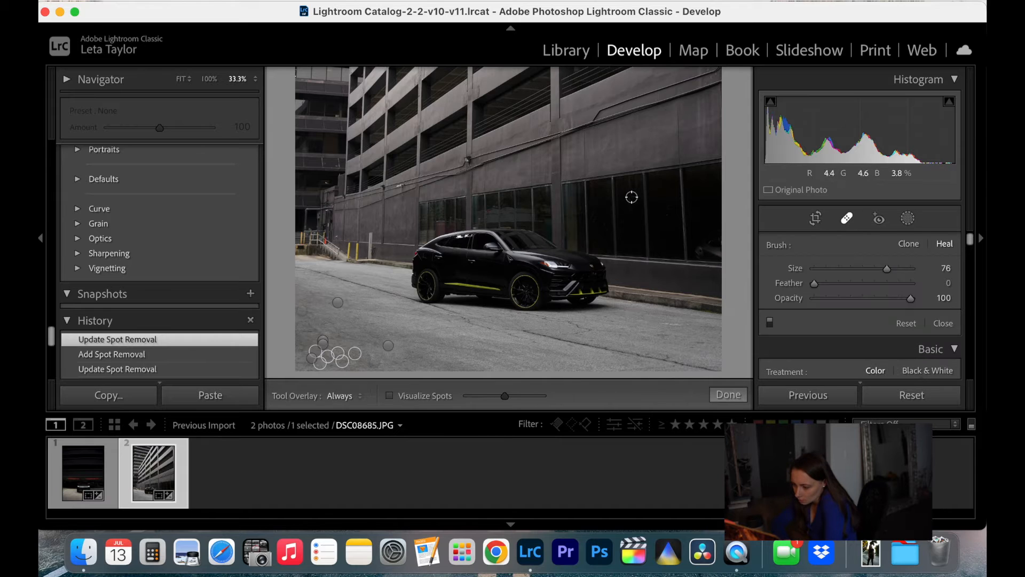
left_click(633, 197)
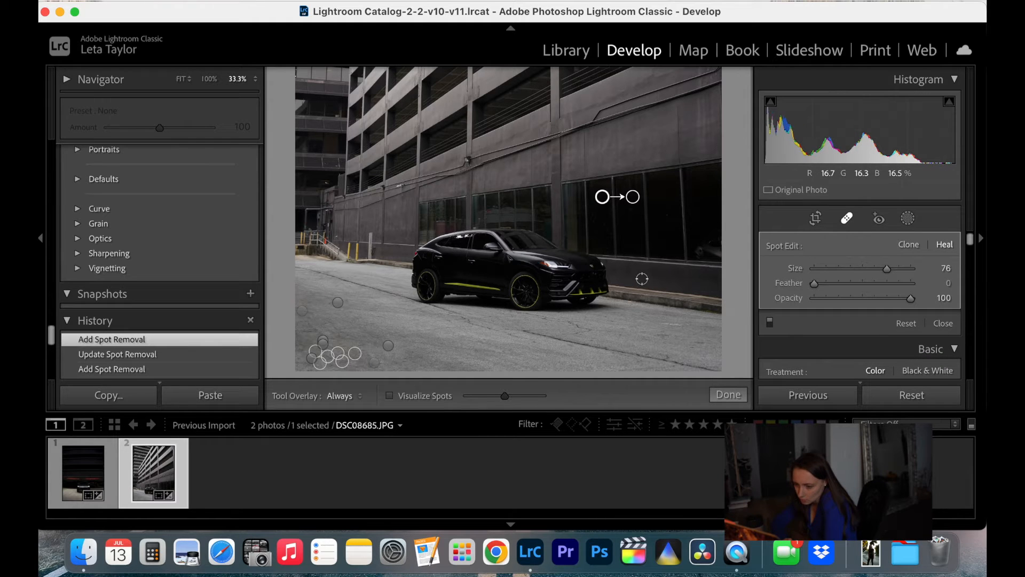
left_click(729, 394)
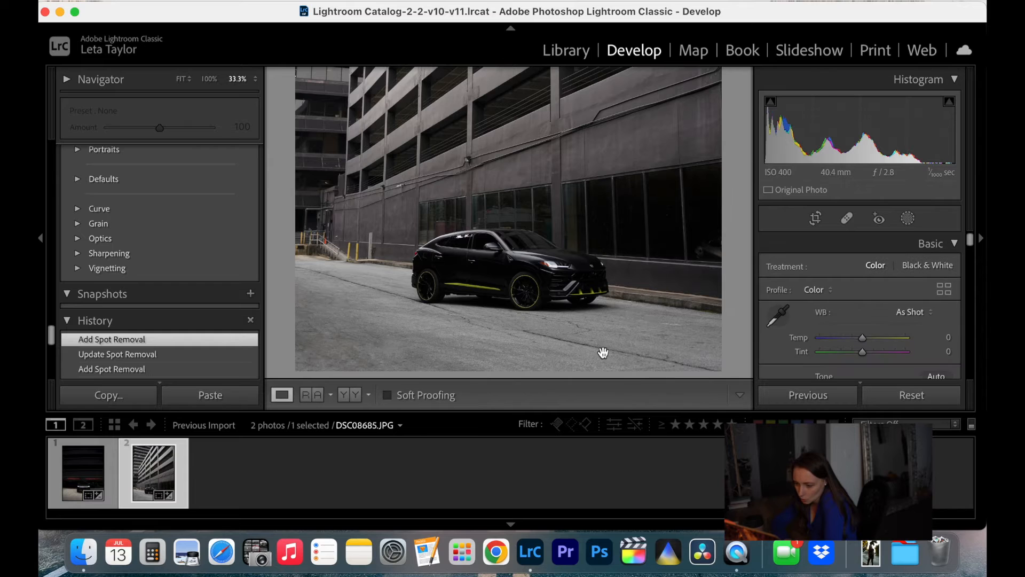
Heal the mark on the pavement ahead of the car with a source beside it, and reactivate the Heal tool
left_click(846, 221)
left_click(678, 323)
left_click_drag(697, 332, 706, 326)
left_click(728, 395)
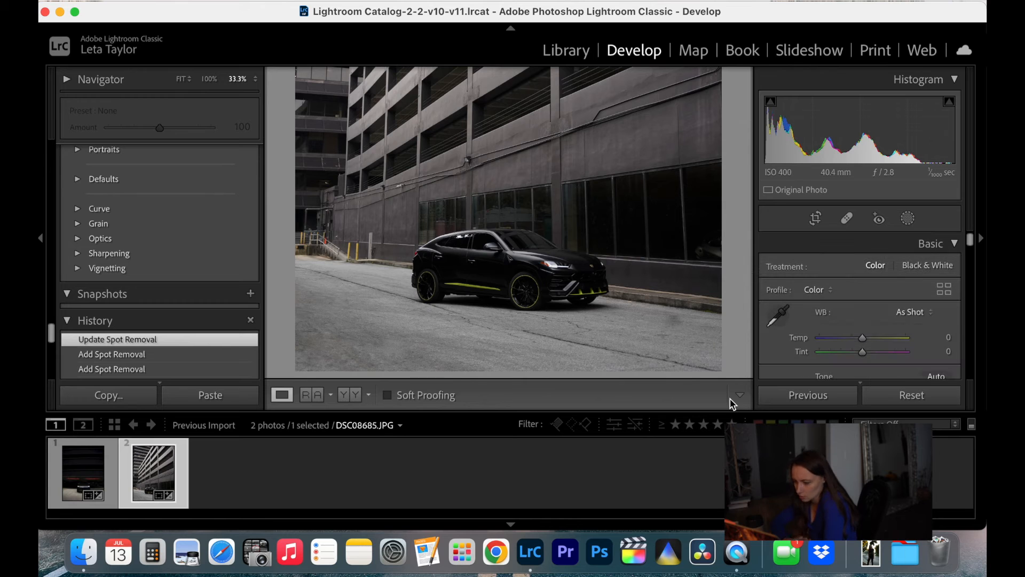
left_click(847, 218)
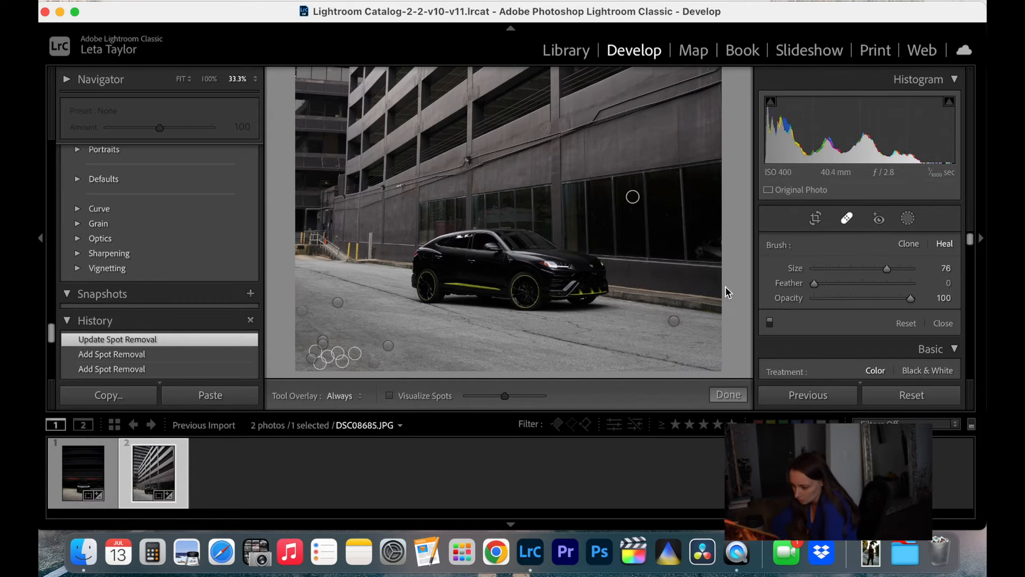
left_click(674, 323)
left_click_drag(723, 332, 649, 326)
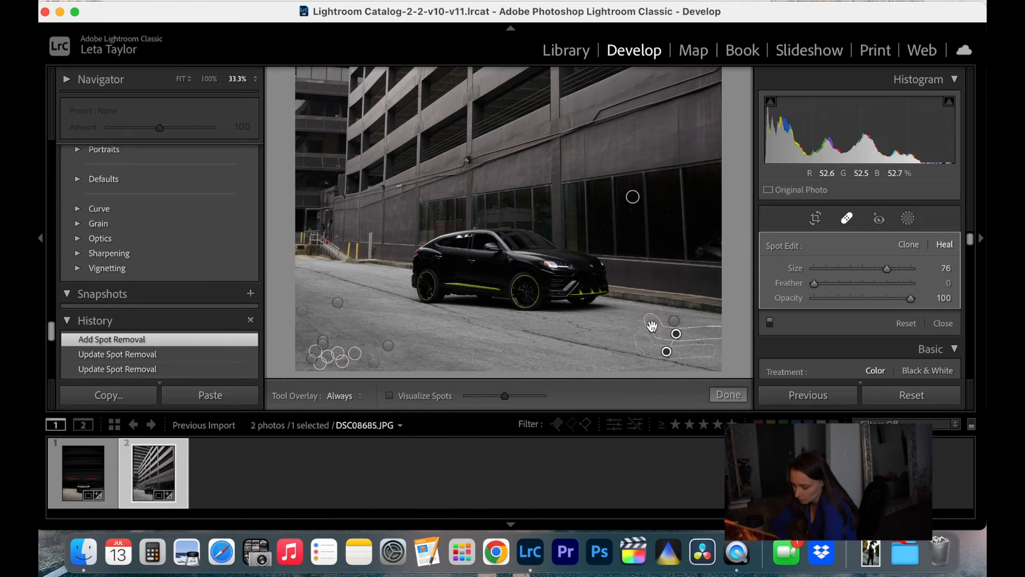
left_click(221, 1)
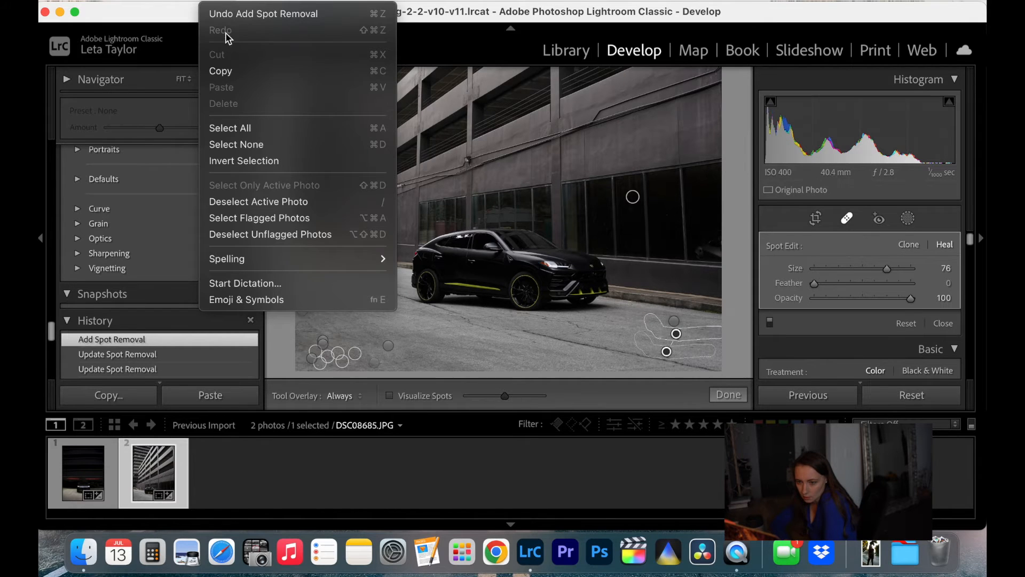
left_click(221, 14)
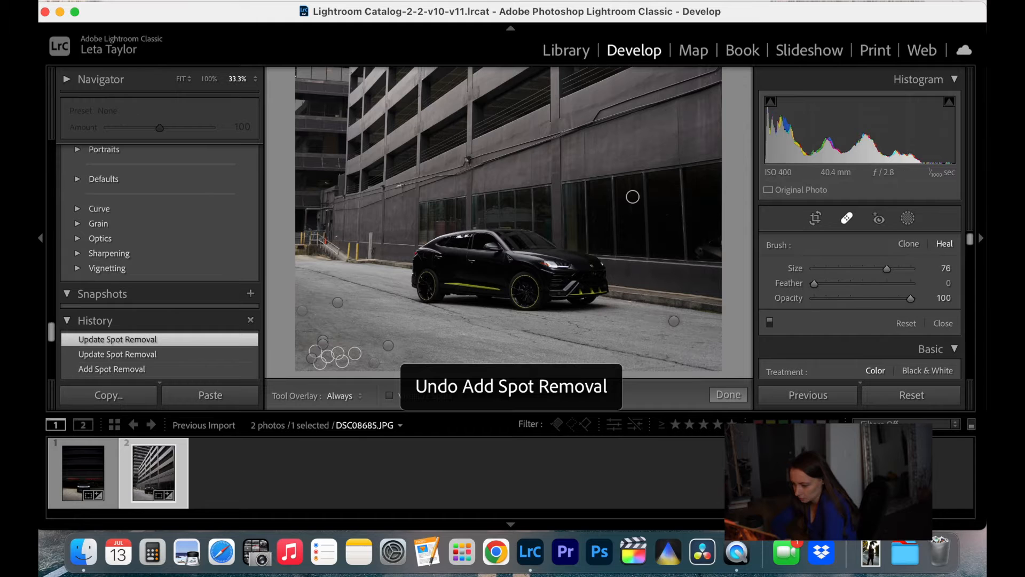
Move the sample source of the heal spot ahead of the car to the asphalt nearer the car, and finish healing
left_click(674, 321)
left_click_drag(705, 328, 644, 320)
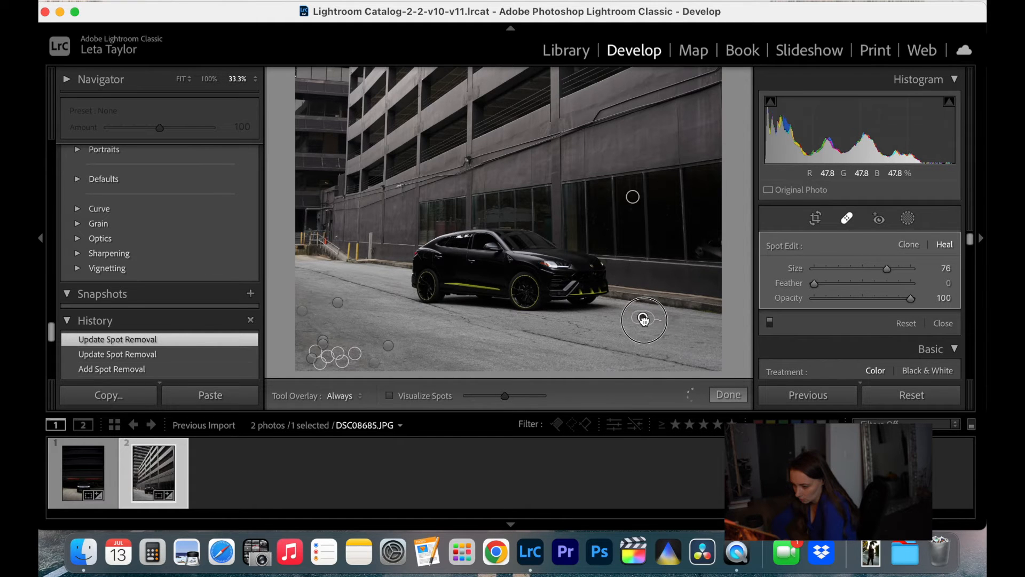
left_click(732, 396)
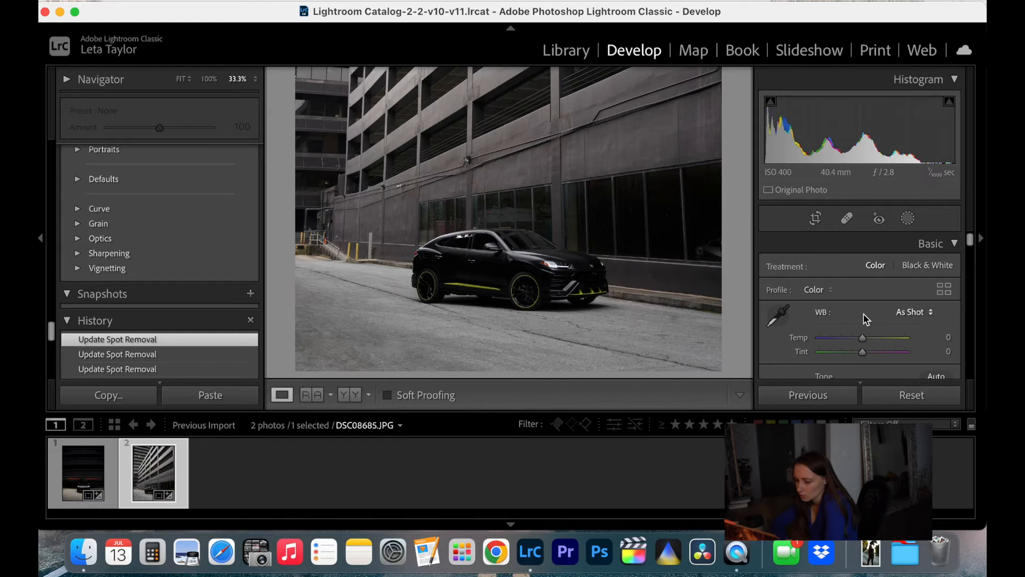
Adjust the photo's basic tone with exposure +0.30, contrast +17 and blacks -4
scroll(863, 313, "down", 3)
left_click_drag(865, 325, 860, 353)
scroll(870, 346, "down", 1)
scroll(870, 331, "down", 2)
Set the photo's clarity to +32
scroll(861, 342, "down", 3)
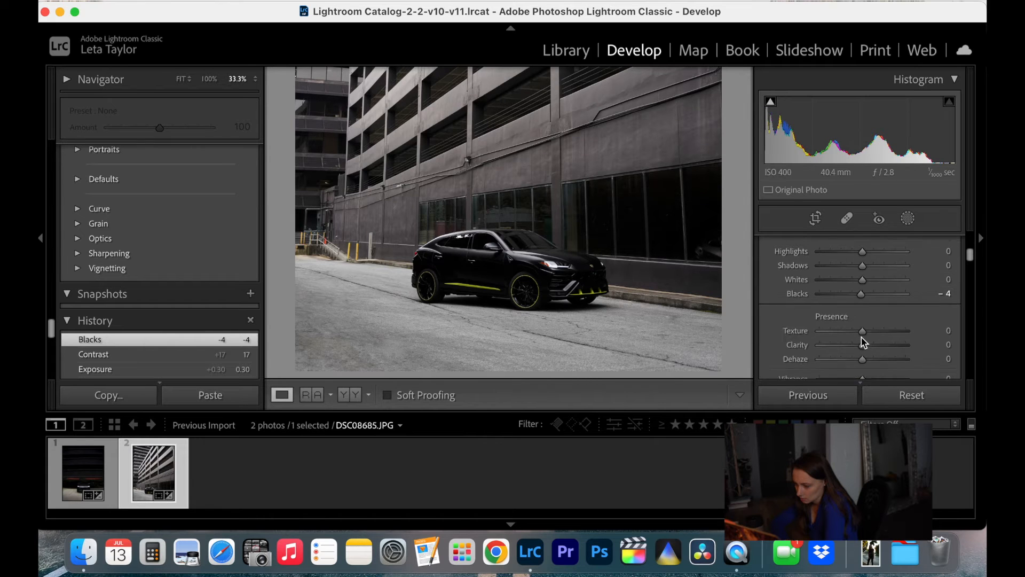
left_click_drag(867, 347, 877, 348)
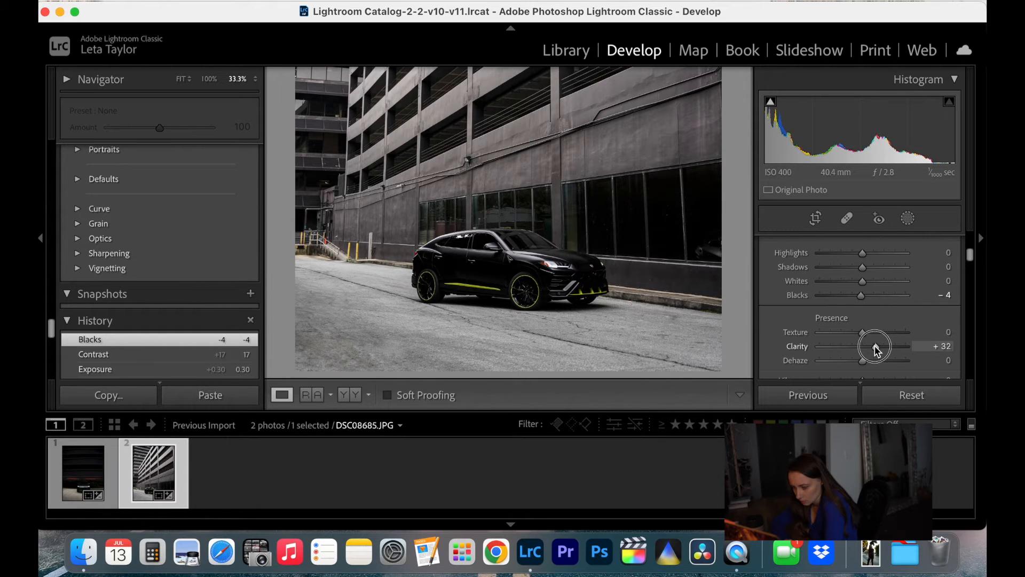
left_click_drag(876, 347, 875, 347)
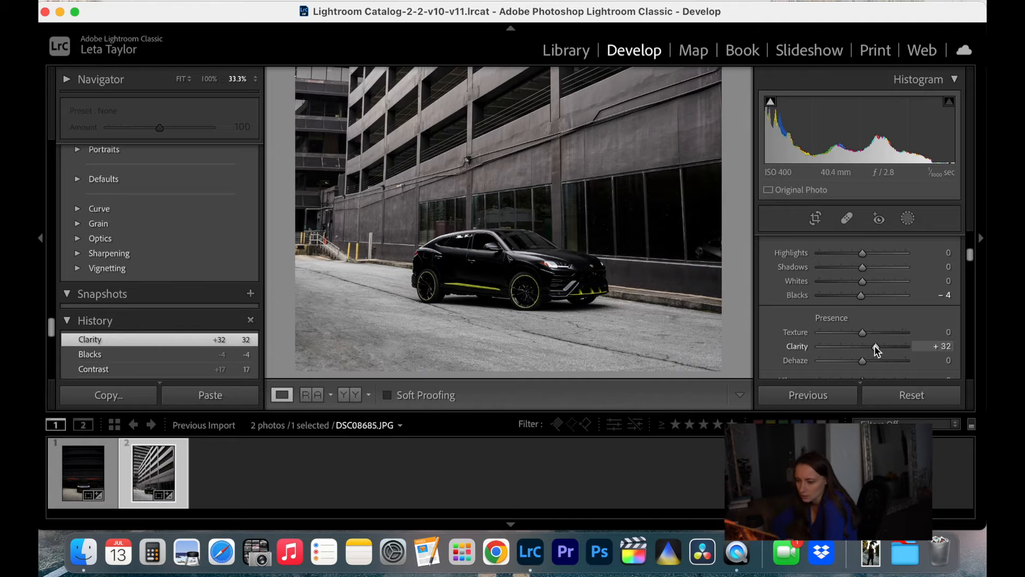
Set the green saturation of the photo to +16 in the HSL adjustments
scroll(870, 319, "down", 2)
scroll(871, 317, "up", 1)
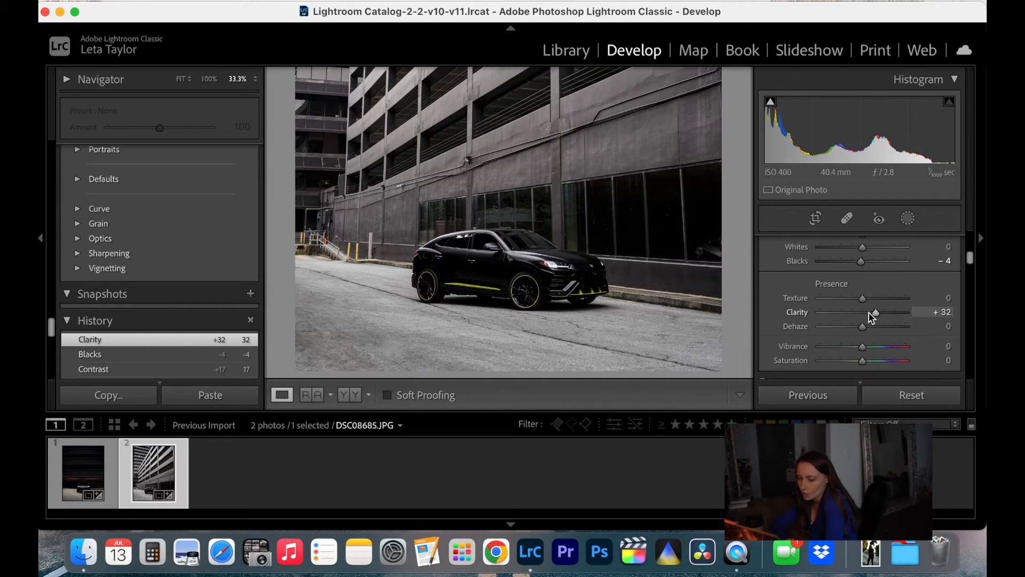
scroll(871, 317, "down", 10)
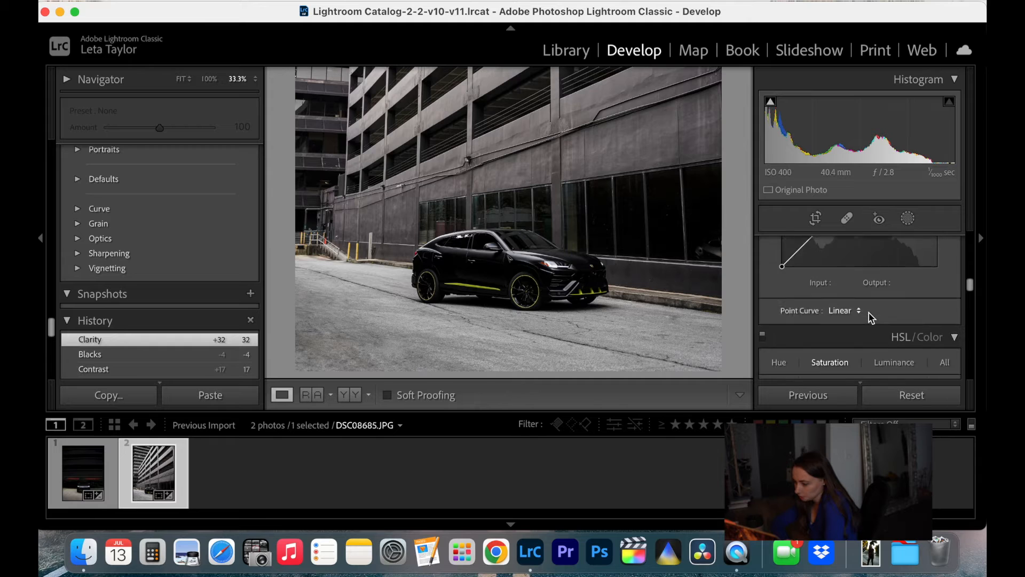
scroll(870, 319, "down", 3)
scroll(870, 319, "up", 1)
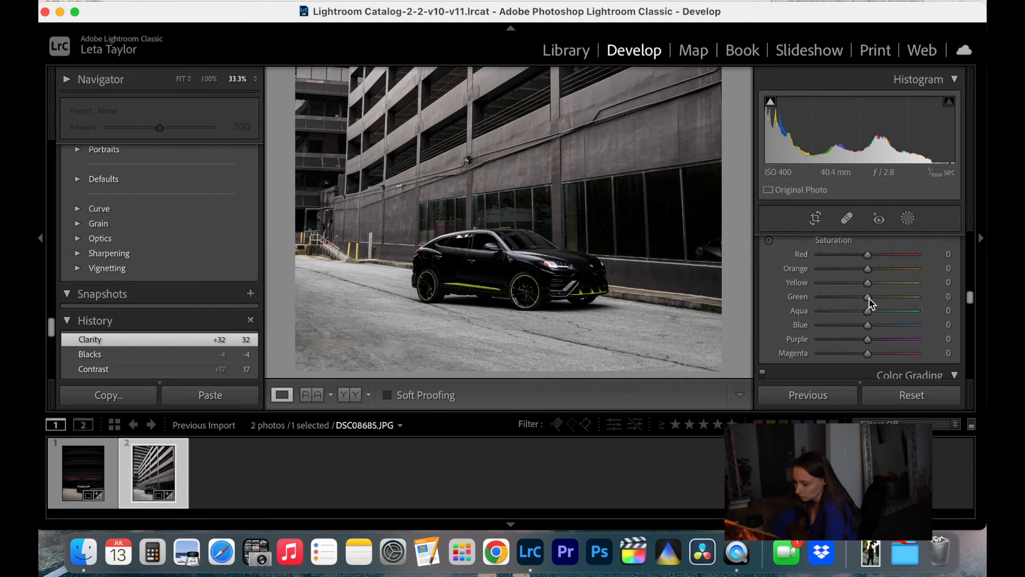
left_click_drag(868, 297, 874, 297)
Shift the green hue of the photo to +21
scroll(849, 257, "up", 1)
left_click(781, 249)
mouse_move(869, 331)
left_mouse_down()
mouse_move(886, 331)
mouse_move(838, 332)
mouse_move(880, 332)
left_mouse_up()
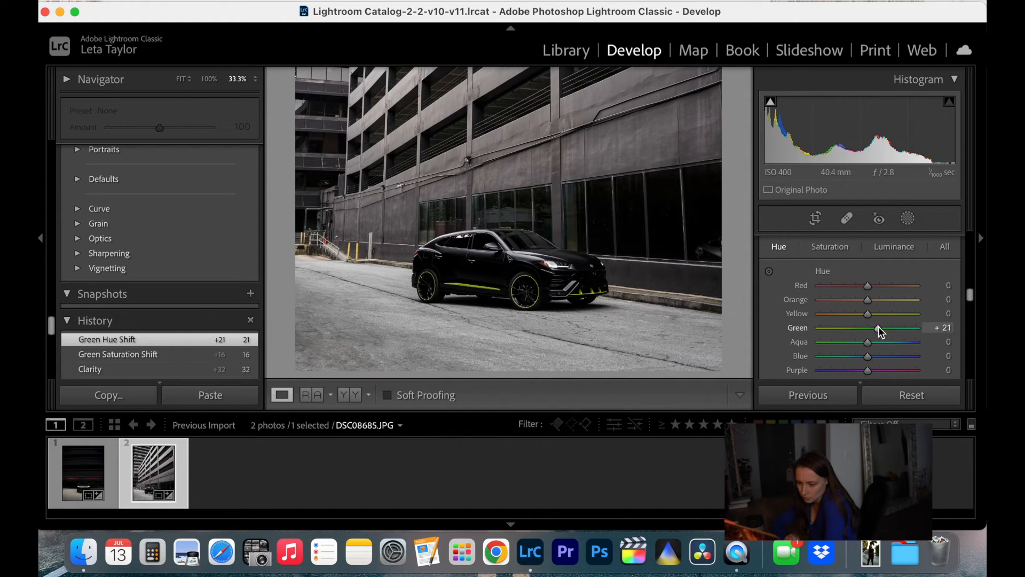
left_click(770, 301)
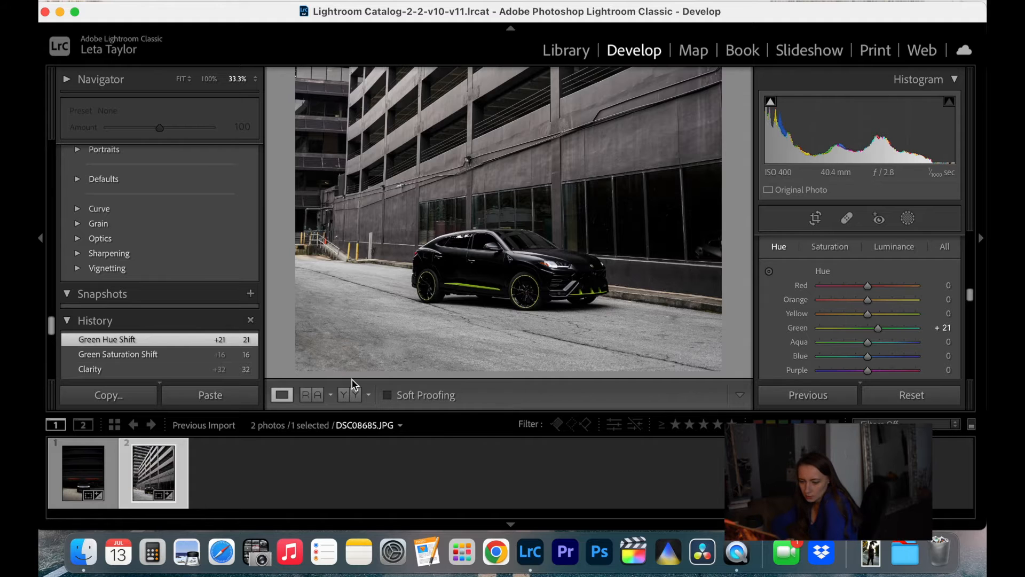
Compare the whole photo before and after side by side, and return to the single-image view
left_click(344, 395)
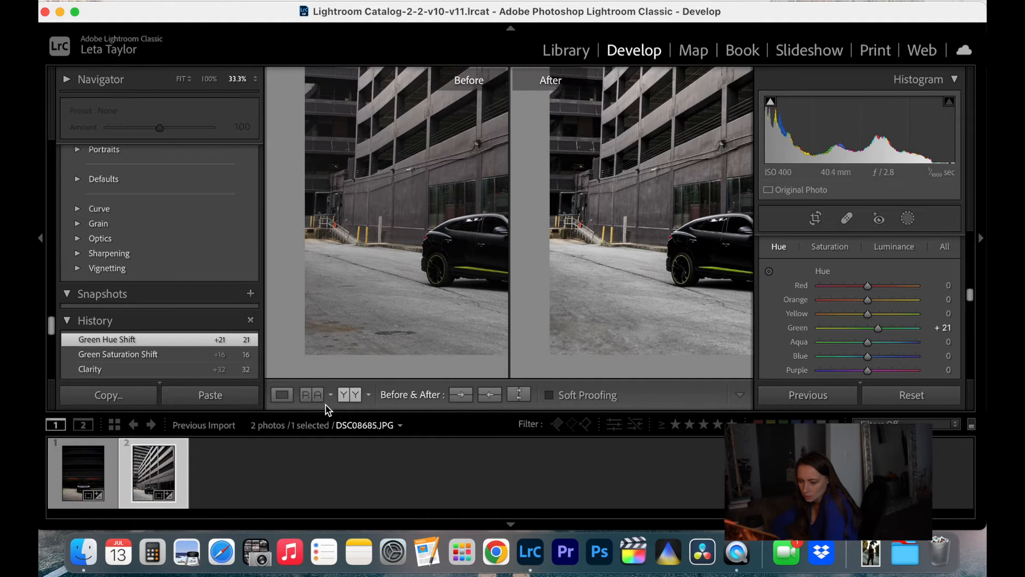
left_click(183, 80)
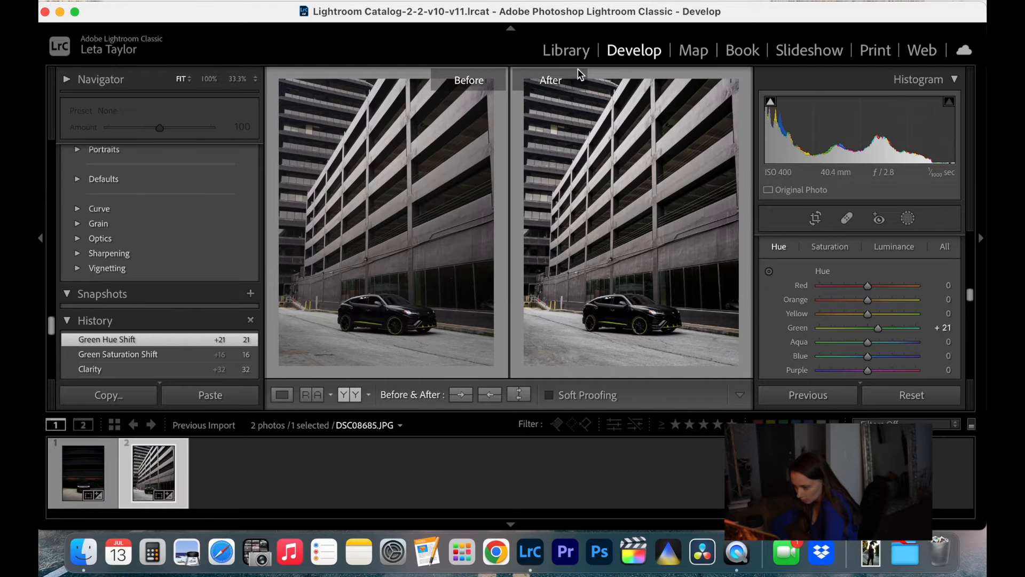
left_click(277, 397)
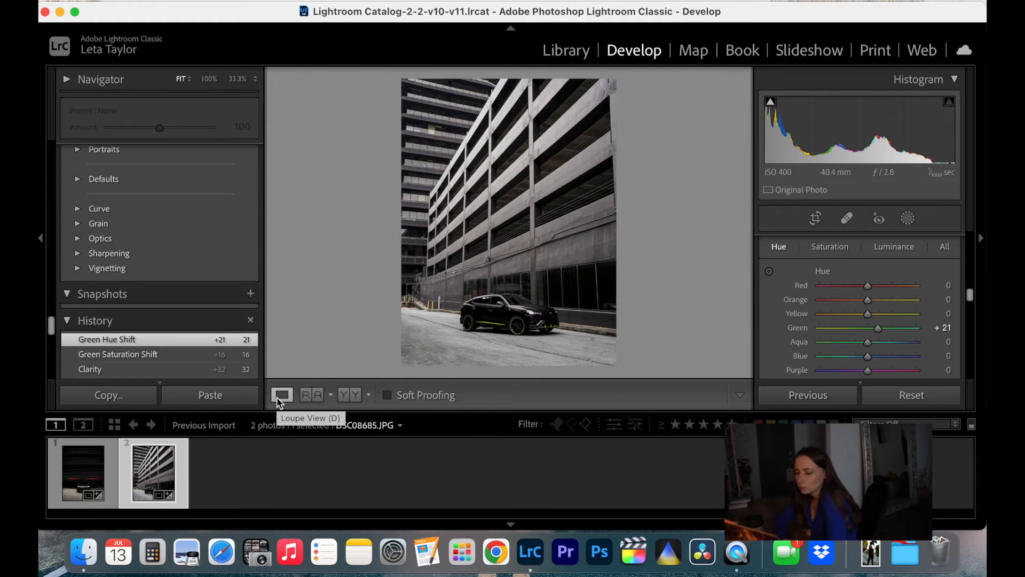
Add a linear gradient mask running from the photo's upper edge down to the car roof, tilted slightly across the building
left_click(908, 218)
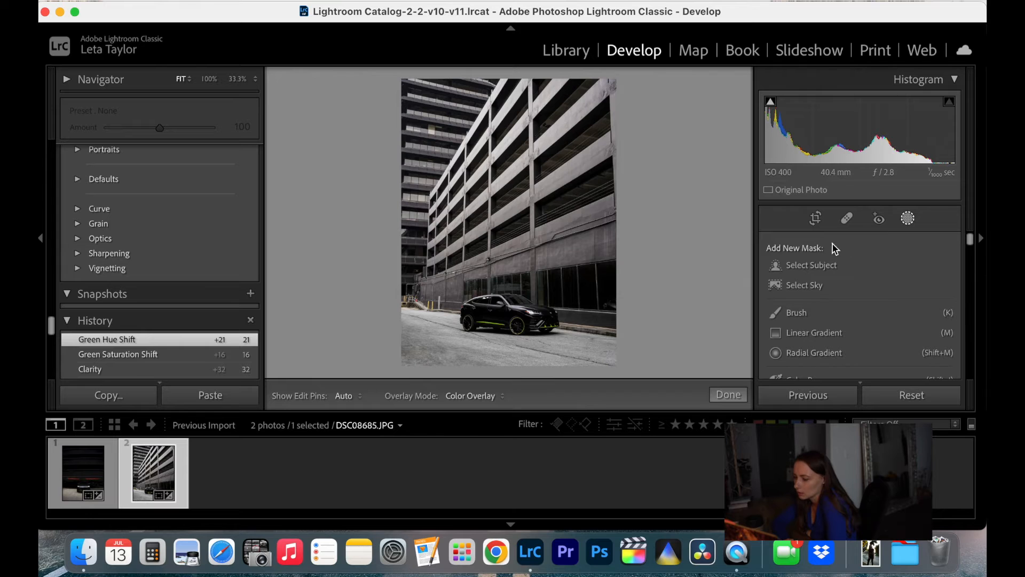
left_click(801, 313)
left_click(732, 99)
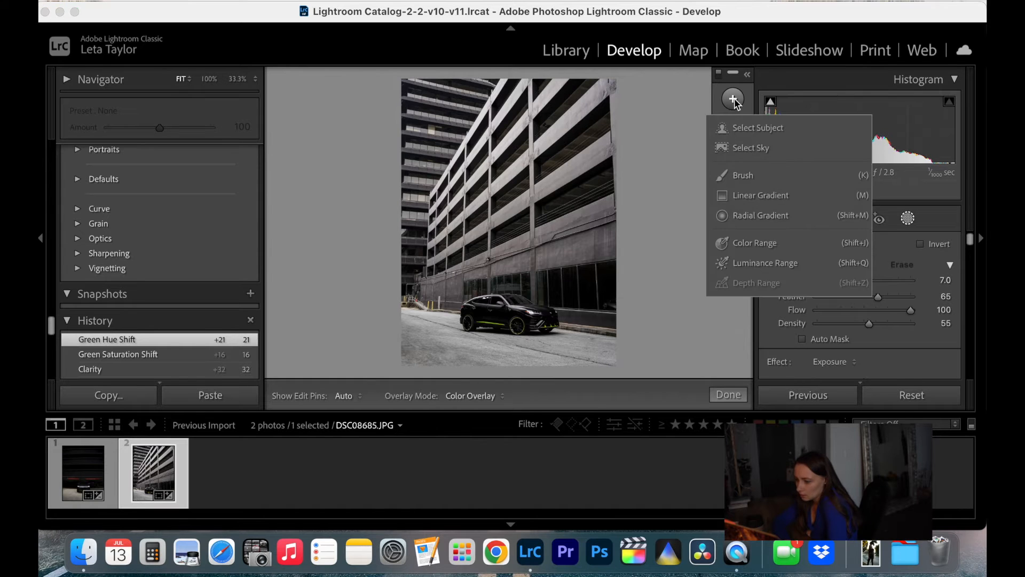
left_click(750, 196)
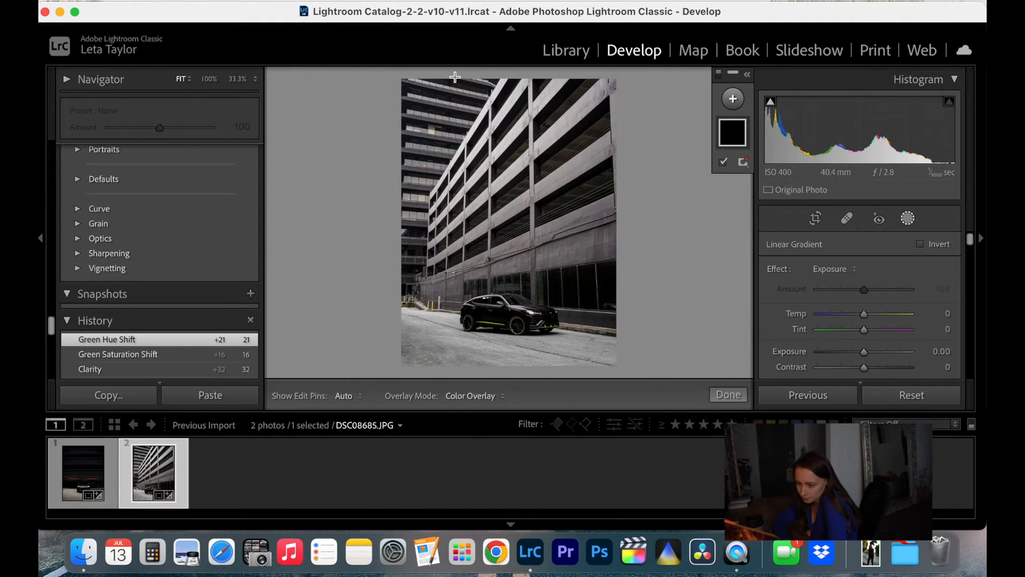
left_click_drag(455, 78, 483, 283)
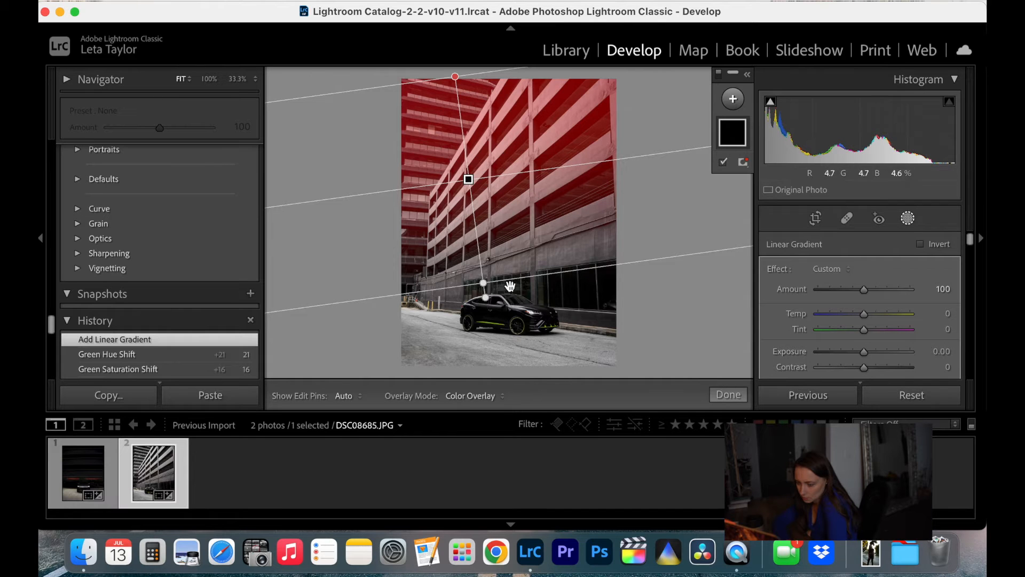
left_click_drag(486, 298, 482, 299)
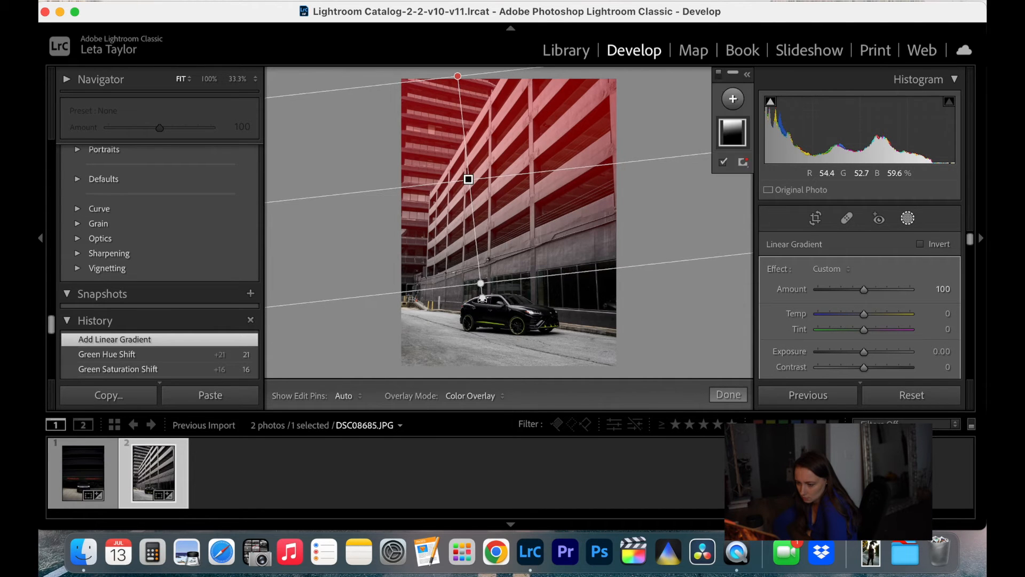
Darken the building gradient with exposure -1.68 and blacks -21, and finish masking
left_click_drag(860, 352, 851, 372)
scroll(876, 332, "down", 3)
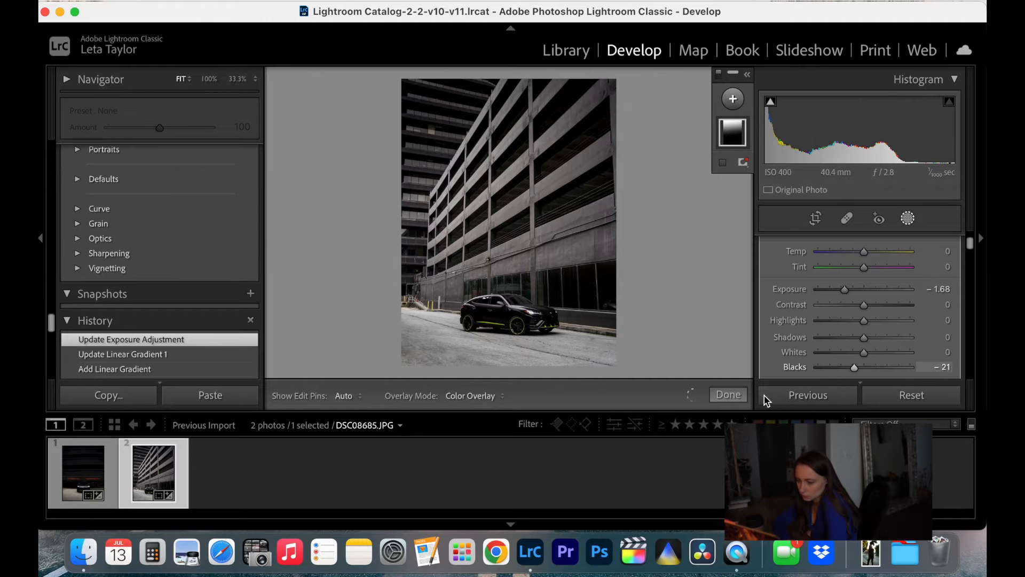
left_click(729, 395)
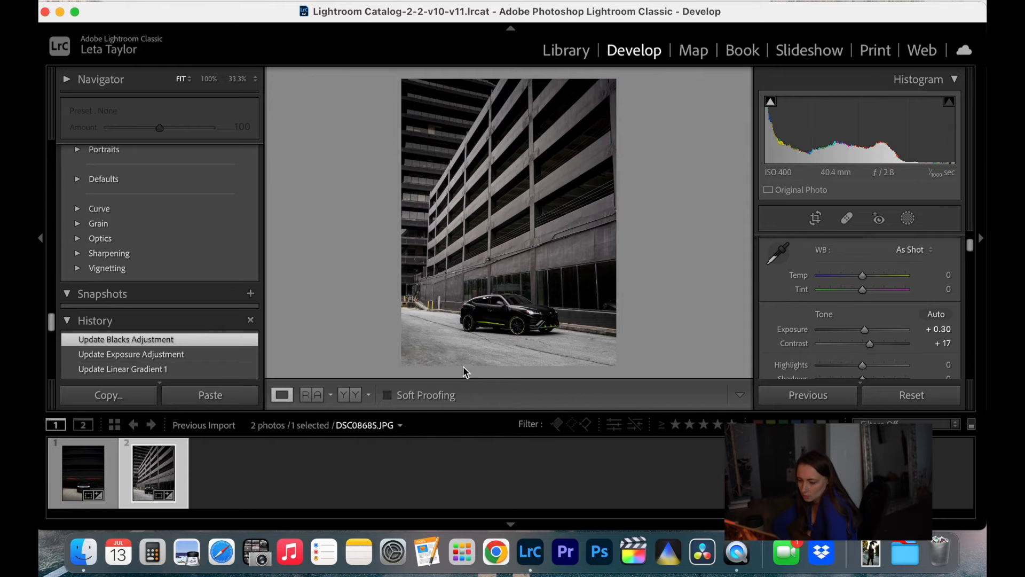
Add a linear gradient mask from the photo's lower edge up over the foreground pavement and set its exposure to -2.54
left_click(909, 219)
left_click(733, 100)
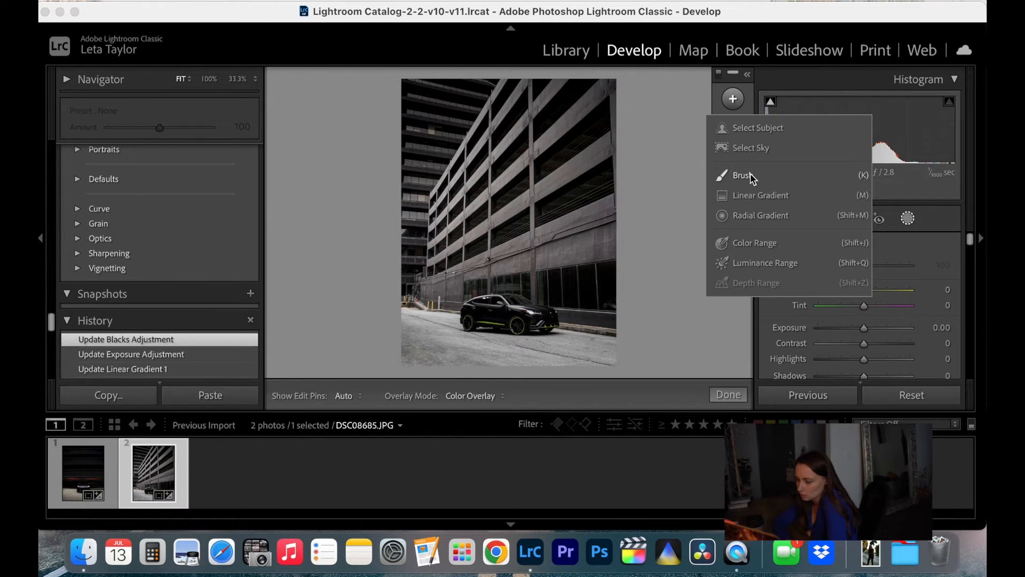
left_click(751, 175)
left_click(734, 100)
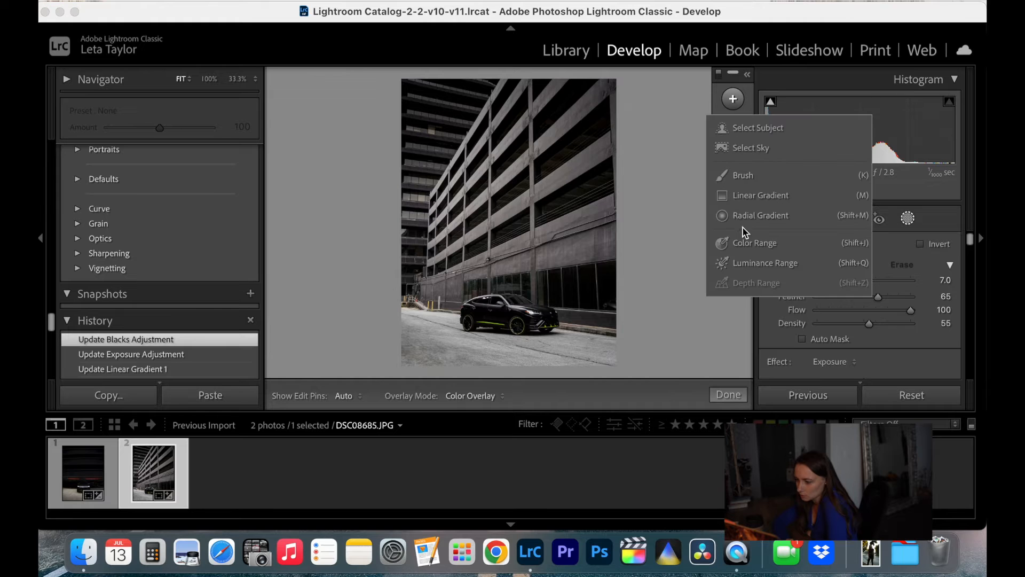
left_click(744, 197)
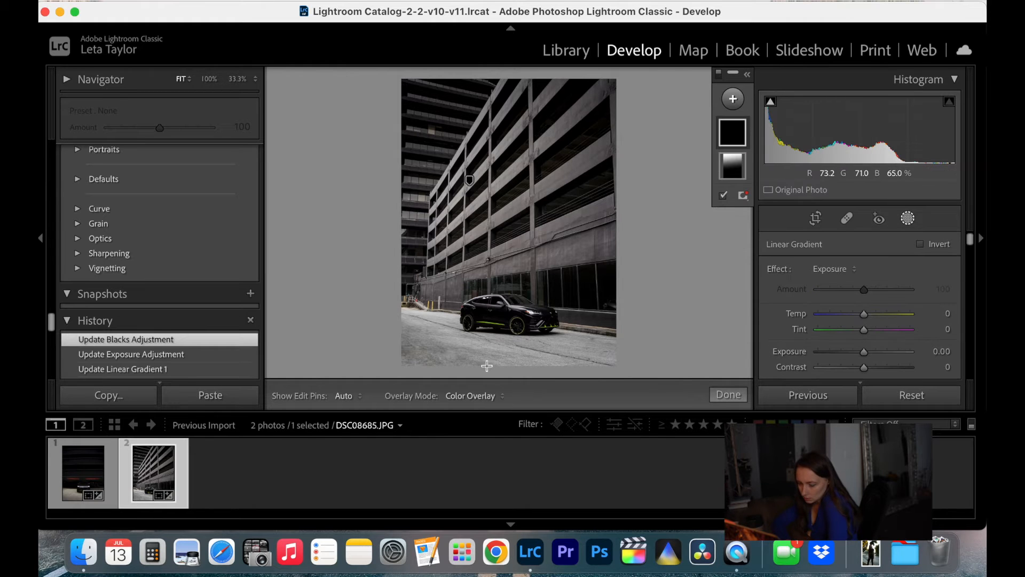
left_click_drag(487, 353, 490, 329)
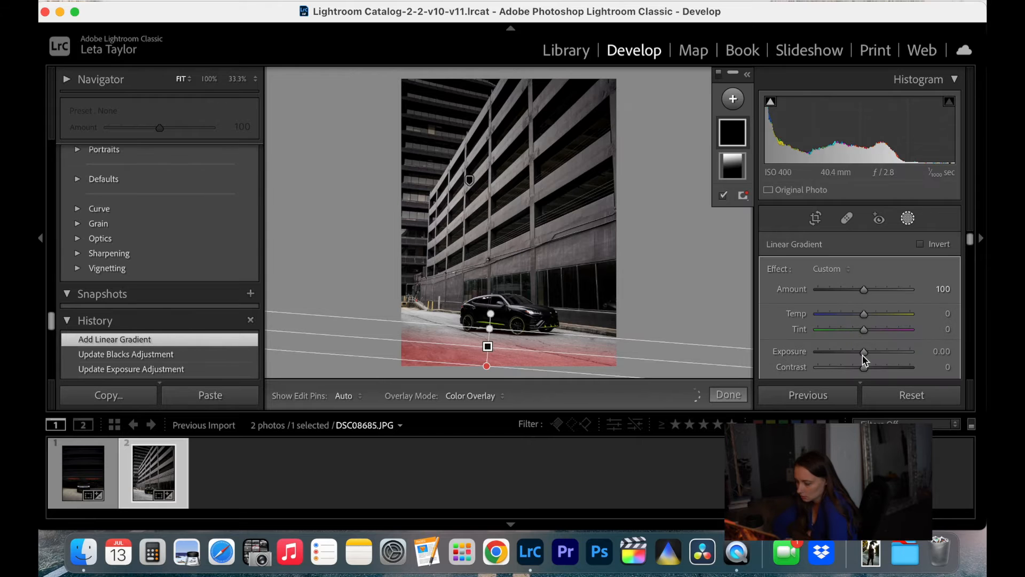
left_click_drag(848, 353, 833, 354)
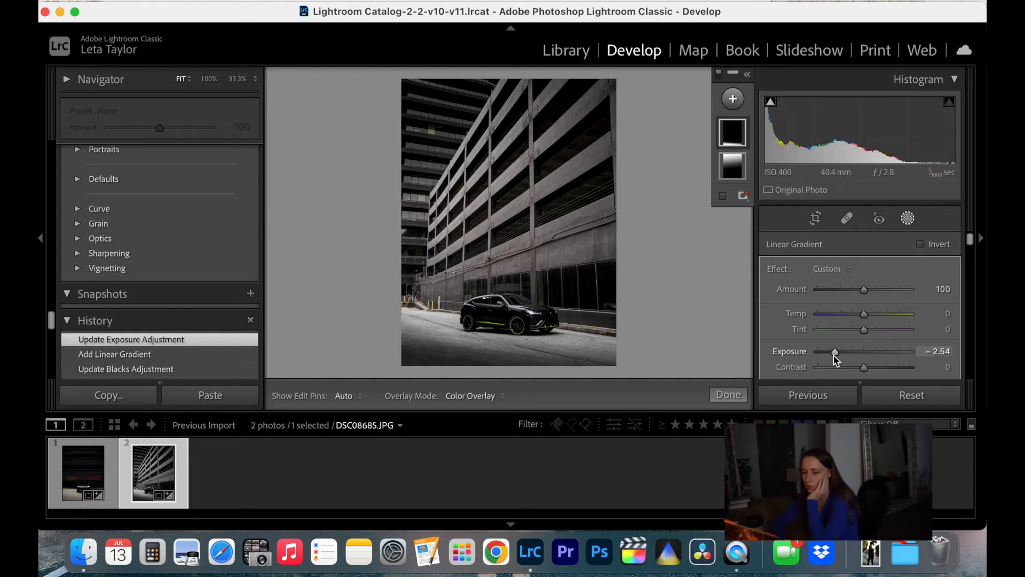
mouse_move(618, 284)
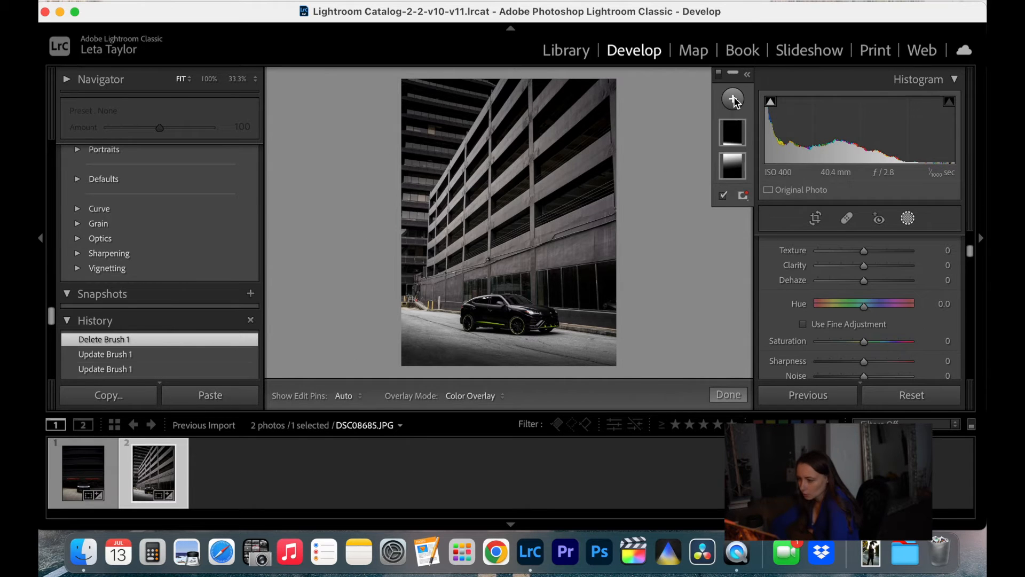
Create a new brush mask with exposure -0.62 and blacks -12
left_click(733, 99)
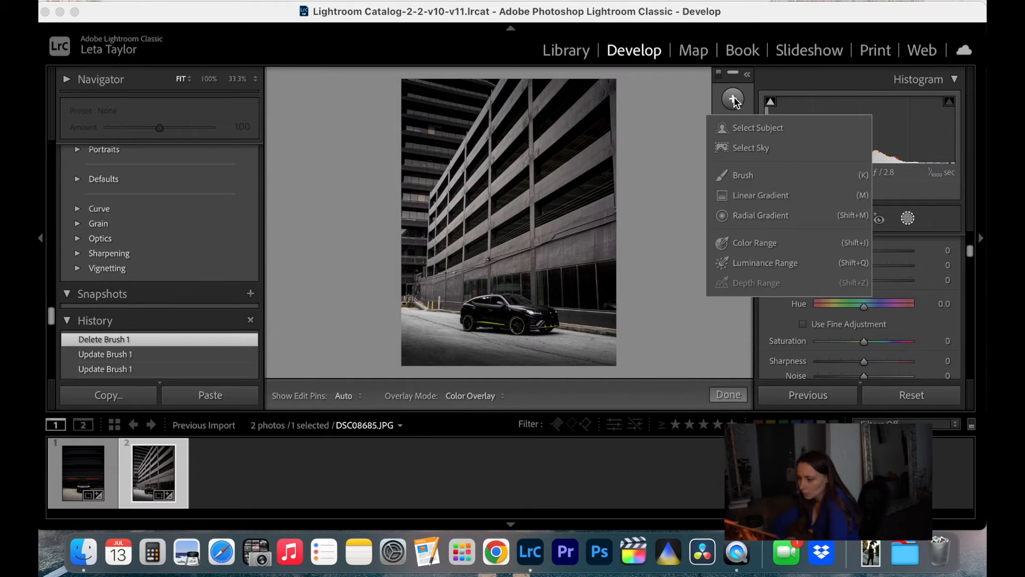
left_click(752, 176)
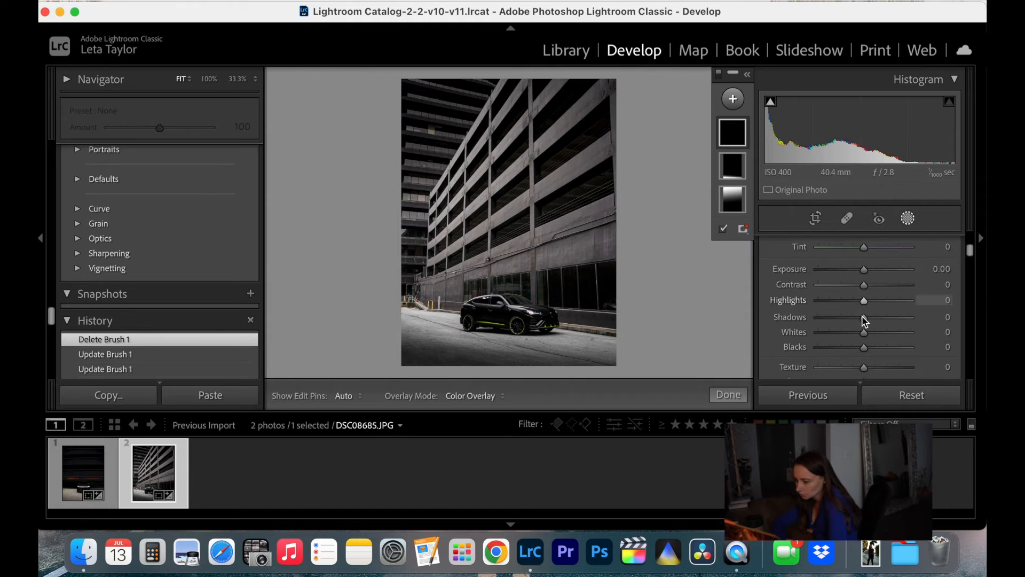
left_click(861, 270)
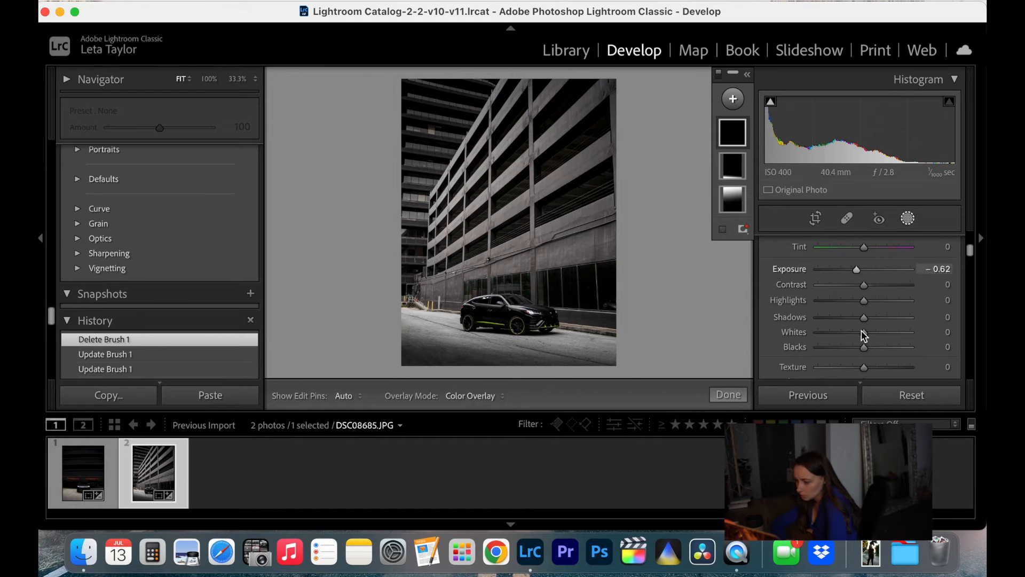
scroll(862, 332, "down", 3)
left_click(864, 291)
left_click_drag(857, 291, 854, 291)
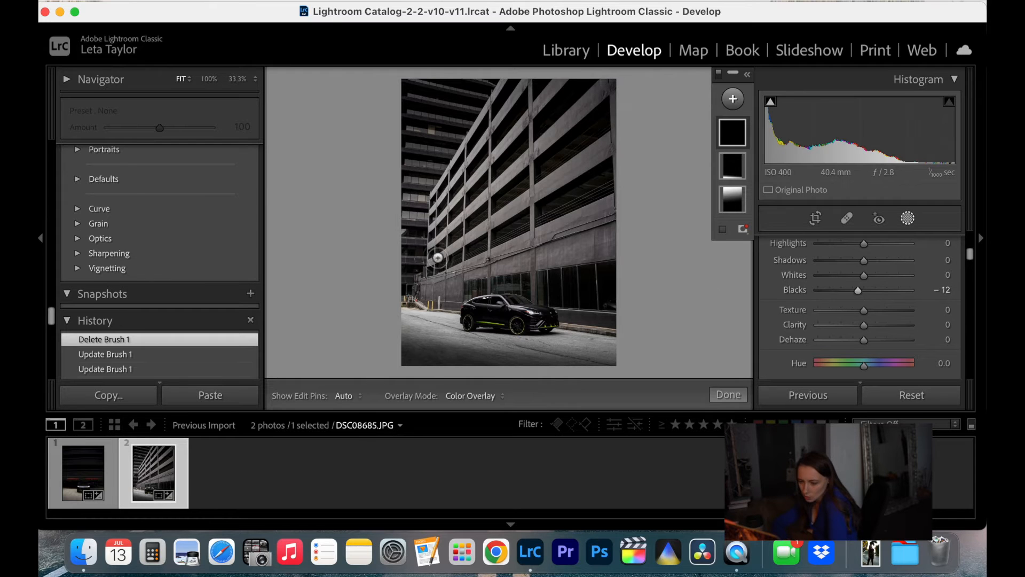
Paint the darkening brush over the buildings around and above the car, and finish masking
scroll(410, 96, "up", 5)
mouse_move(411, 96)
left_mouse_down()
mouse_move(588, 91)
mouse_move(413, 100)
mouse_move(471, 111)
mouse_move(609, 110)
mouse_move(414, 141)
mouse_move(612, 130)
mouse_move(392, 162)
mouse_move(536, 174)
mouse_move(623, 163)
mouse_move(419, 180)
mouse_move(366, 195)
mouse_move(613, 201)
mouse_move(413, 197)
mouse_move(383, 225)
mouse_move(603, 227)
mouse_move(460, 231)
mouse_move(397, 187)
mouse_move(410, 264)
mouse_move(433, 279)
mouse_move(418, 267)
mouse_move(409, 293)
mouse_move(435, 287)
mouse_move(408, 296)
mouse_move(406, 311)
mouse_move(420, 289)
mouse_move(449, 285)
mouse_move(474, 261)
mouse_move(499, 257)
mouse_move(477, 270)
mouse_move(534, 265)
mouse_move(564, 229)
mouse_move(566, 254)
mouse_move(625, 212)
mouse_move(578, 227)
mouse_move(554, 270)
mouse_move(579, 306)
mouse_move(616, 310)
mouse_move(591, 272)
mouse_move(500, 270)
left_mouse_up()
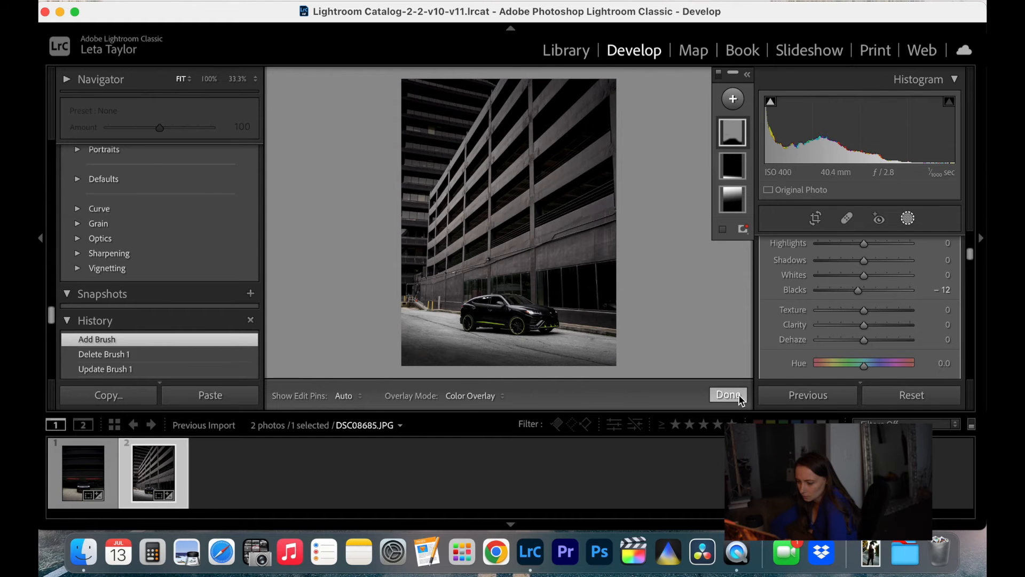
left_click(739, 394)
Reopen the building brush mask and extend it with the size 12 brush over the windows just above the car
left_click(612, 343)
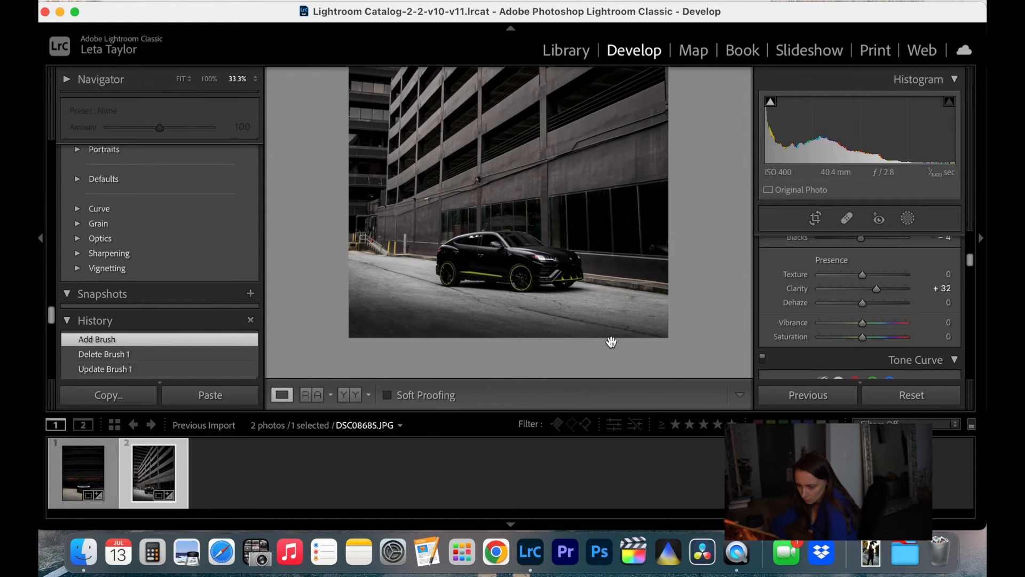
key("super+equal")
key("super+equal")
scroll(612, 342, "right", 3)
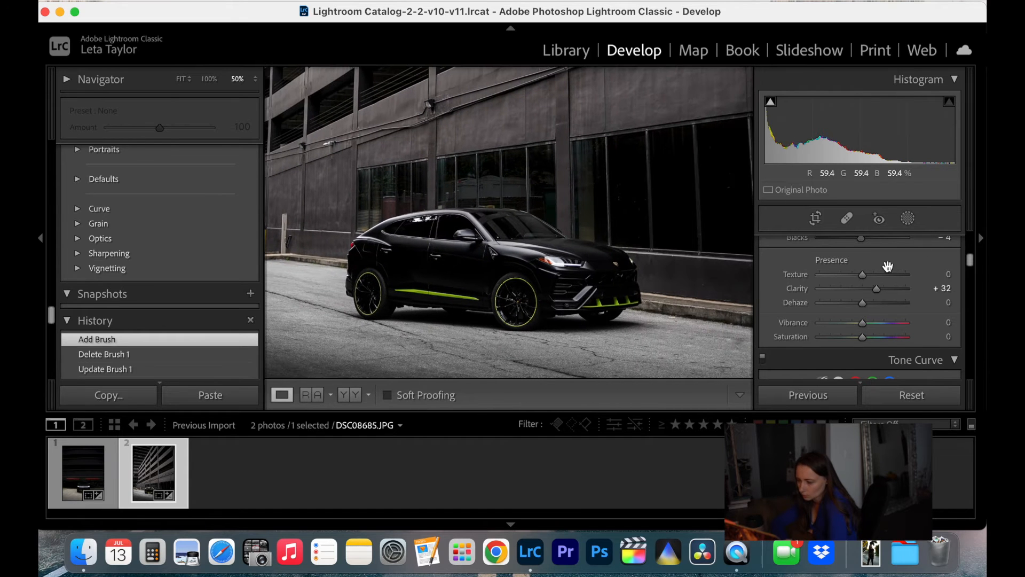
left_click(908, 219)
left_click(740, 128)
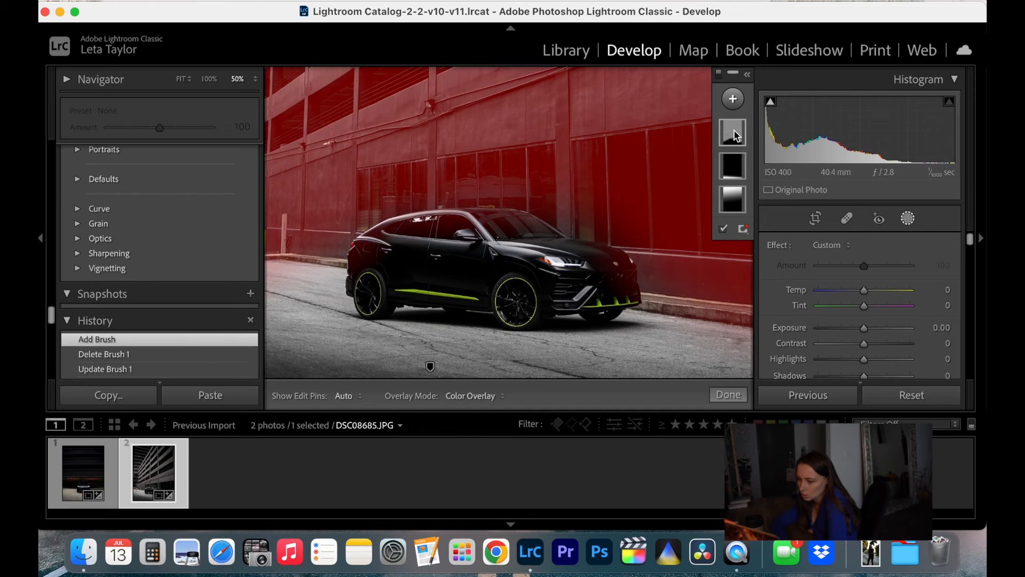
scroll(678, 286, "up", 3)
scroll(678, 286, "down", 5)
scroll(678, 287, "down", 1)
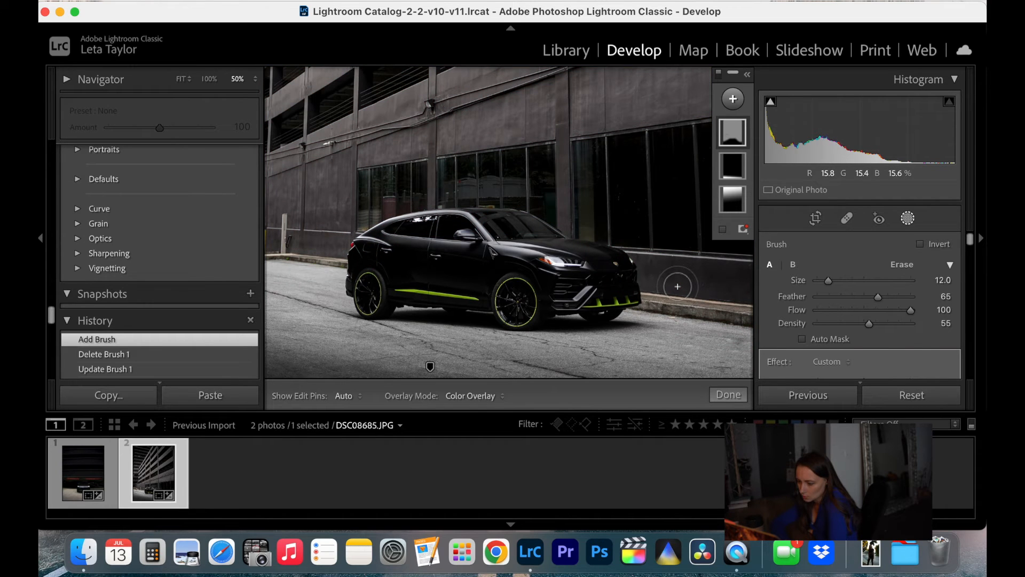
key("h")
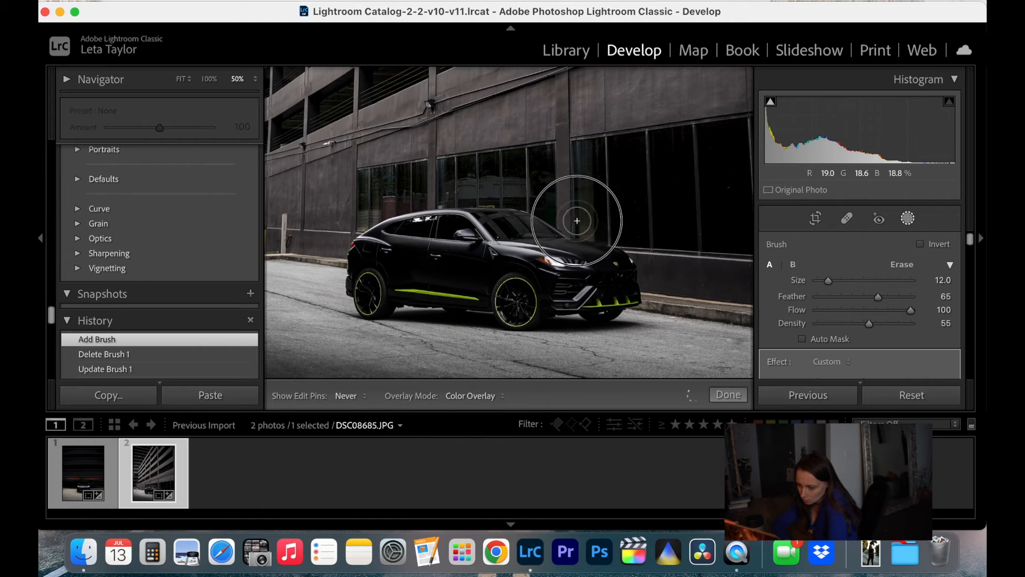
key("h")
left_click(533, 198)
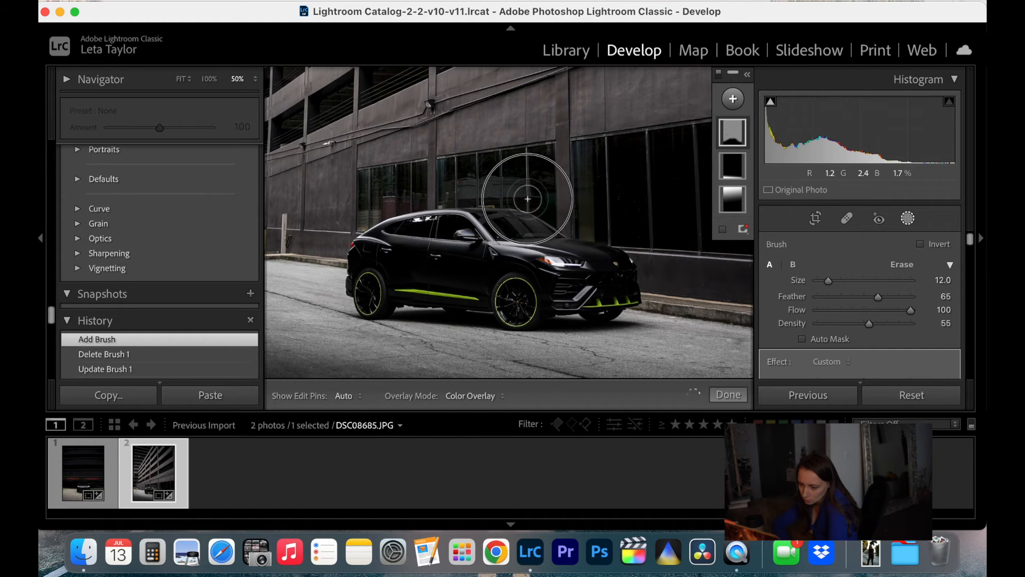
left_click(414, 193)
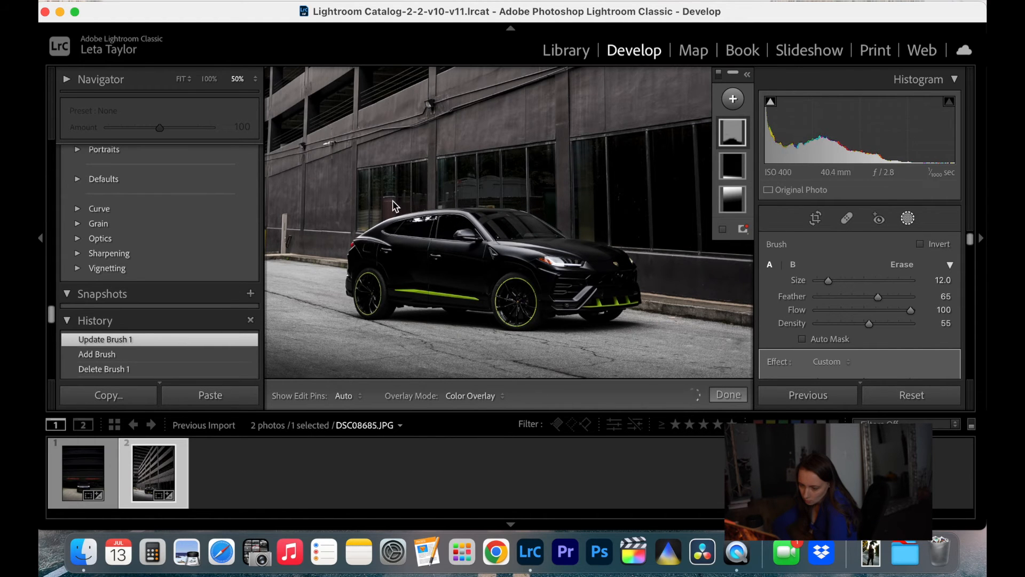
Extend the brush mask along the window and wall beside the car's rear
key("h")
left_click_drag(396, 196, 386, 203)
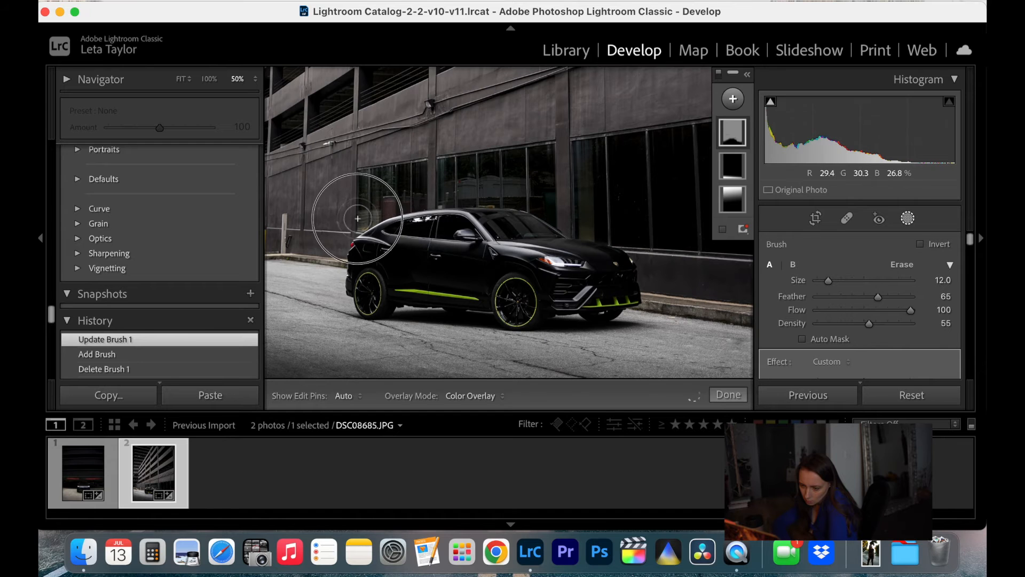
left_click_drag(337, 241, 295, 238)
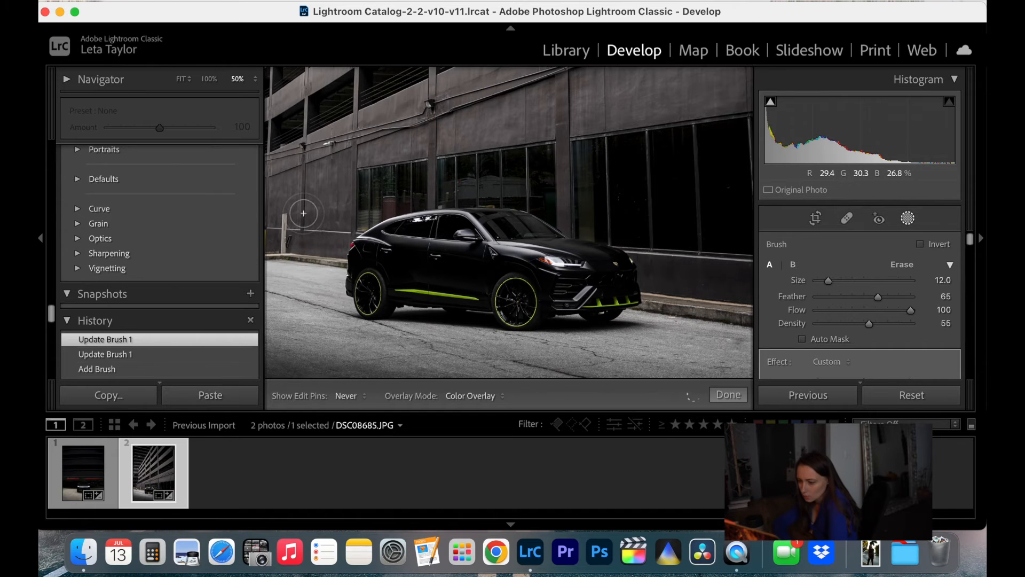
Finish masking, fit the photo in view, and compare the before and after versions of both photos
left_click(740, 398)
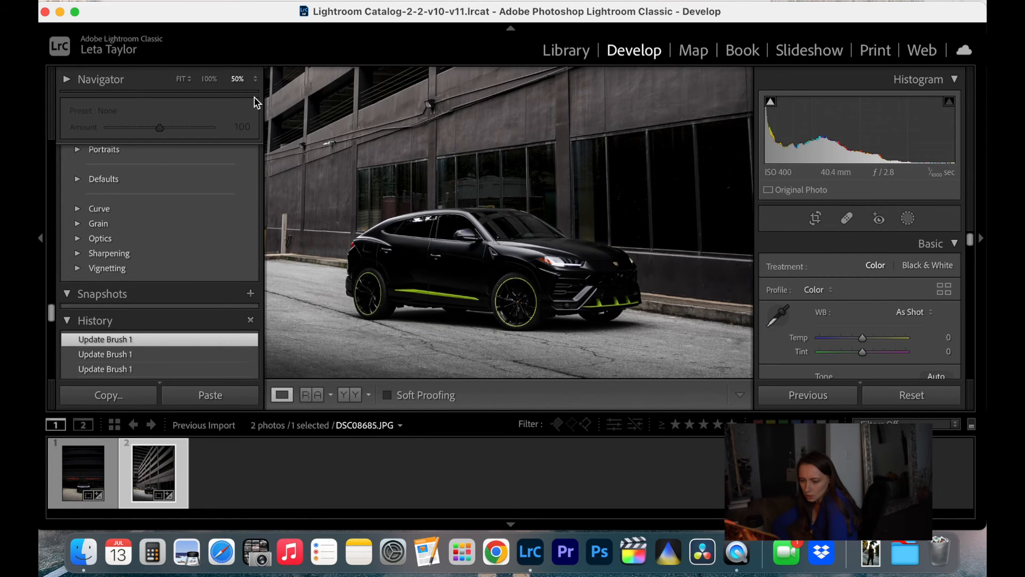
left_click(183, 81)
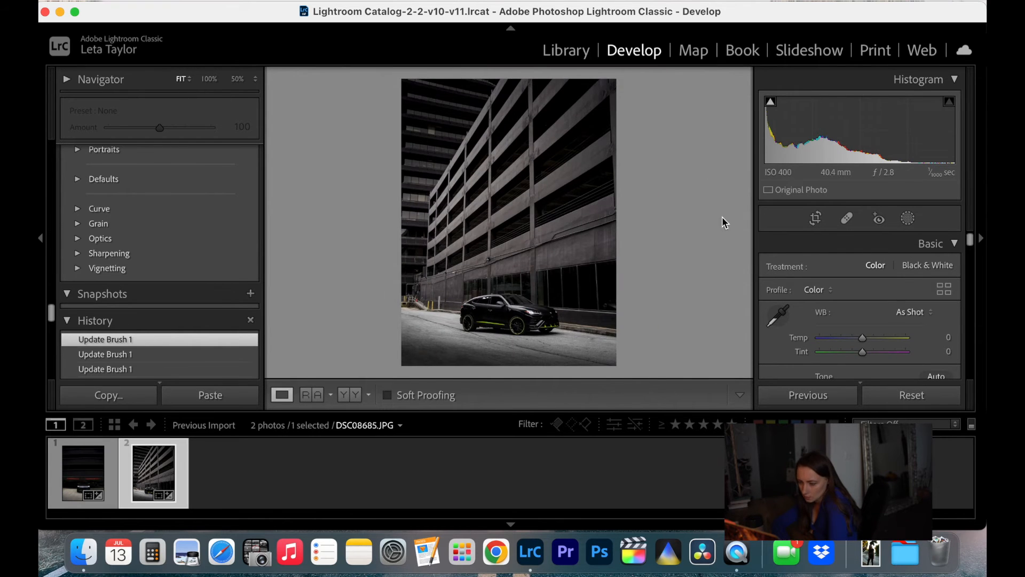
left_click(344, 398)
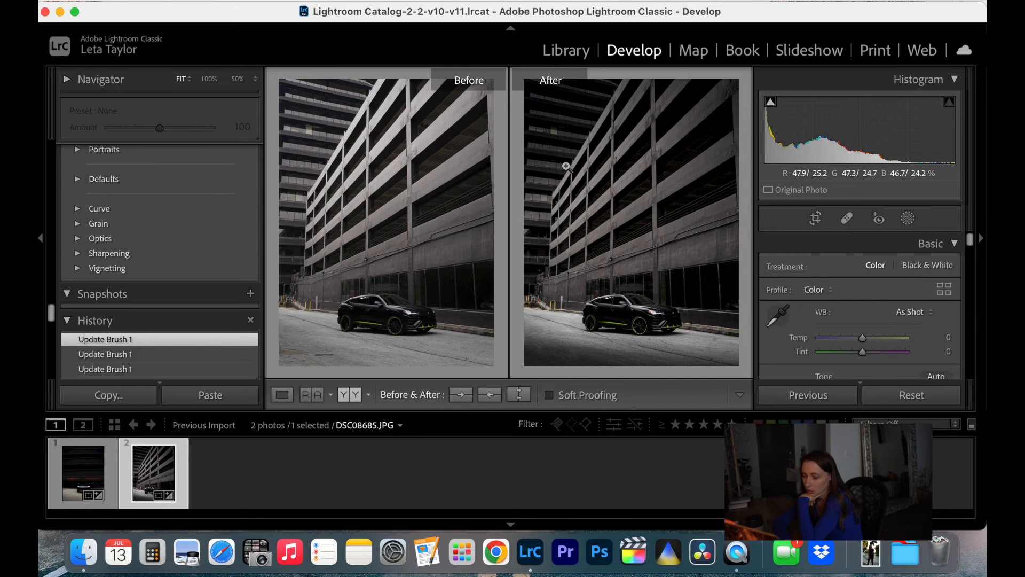
left_click(108, 473)
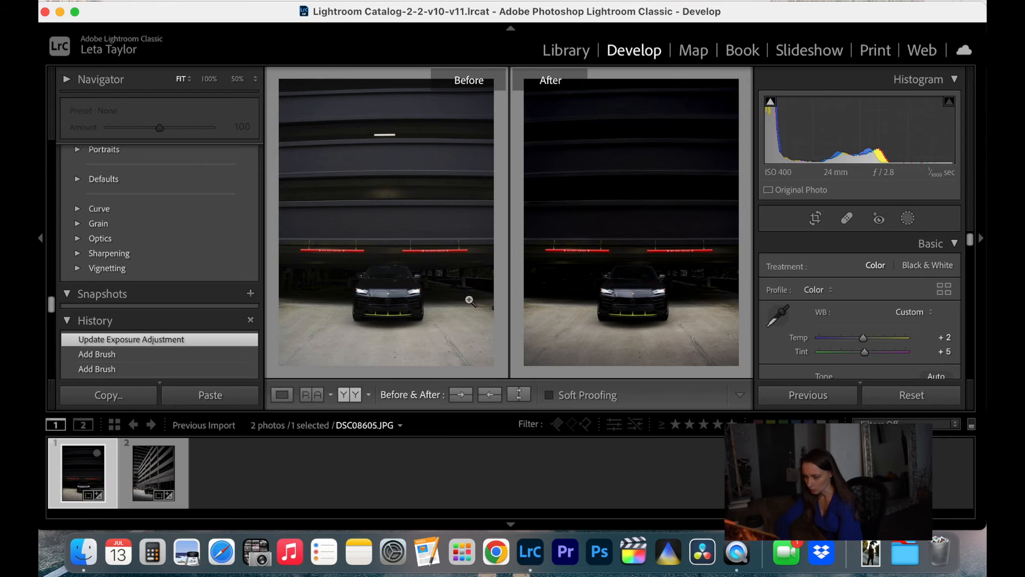
left_click(182, 468)
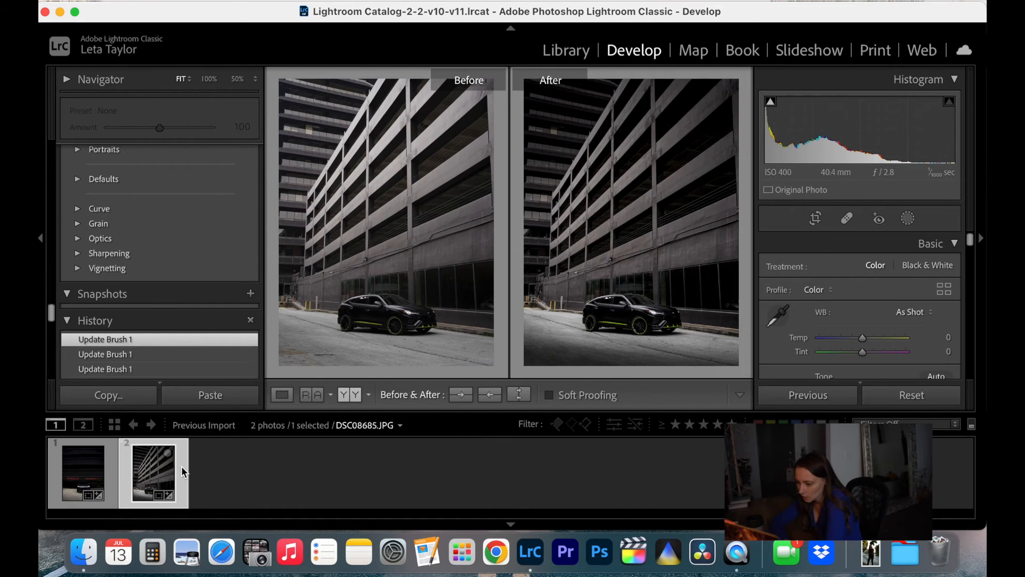
left_click(272, 393)
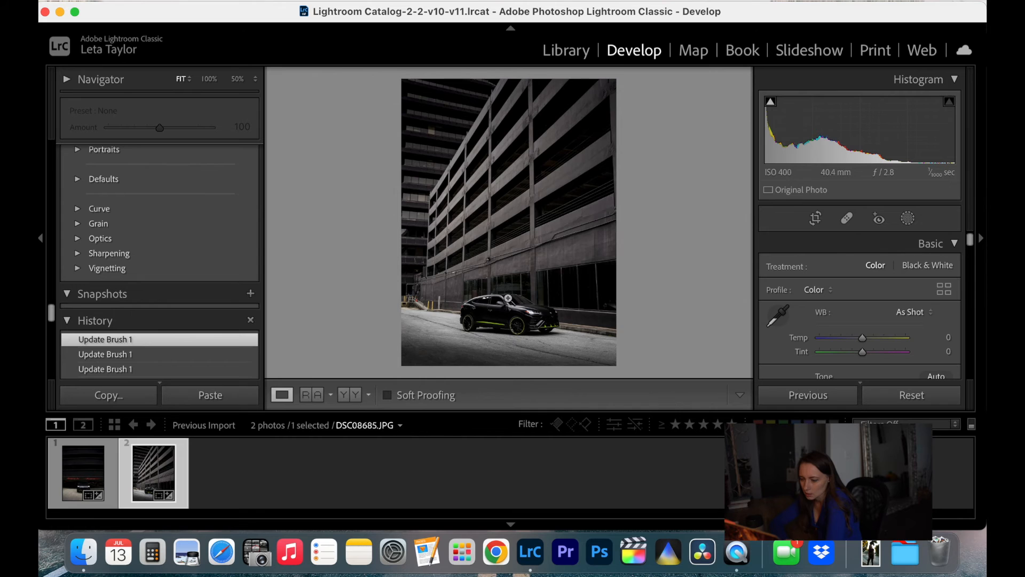
Create a new brush mask for the windows behind the car with exposure -1.00 and highlights -56
left_click(556, 287)
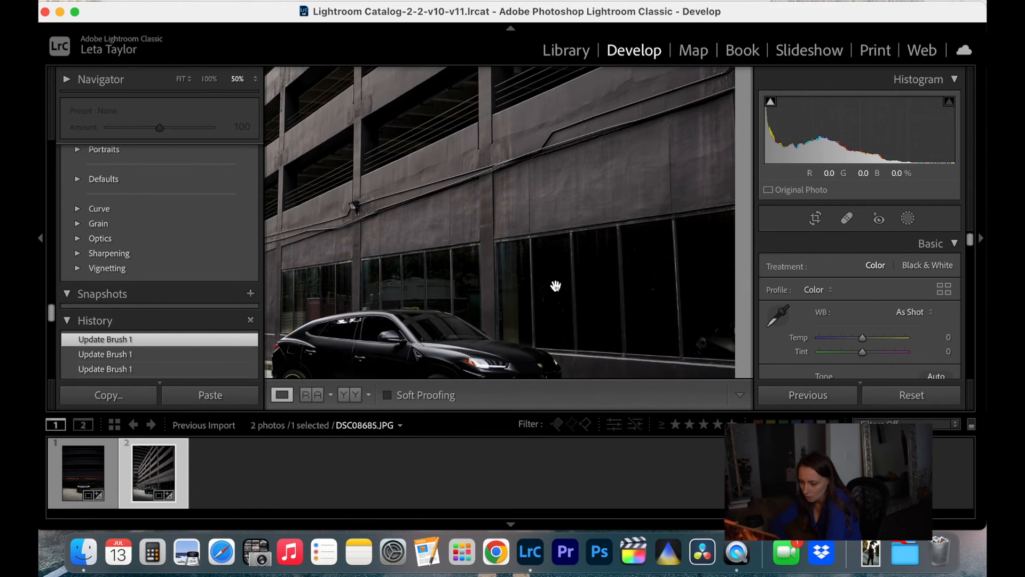
scroll(556, 286, "down", 3)
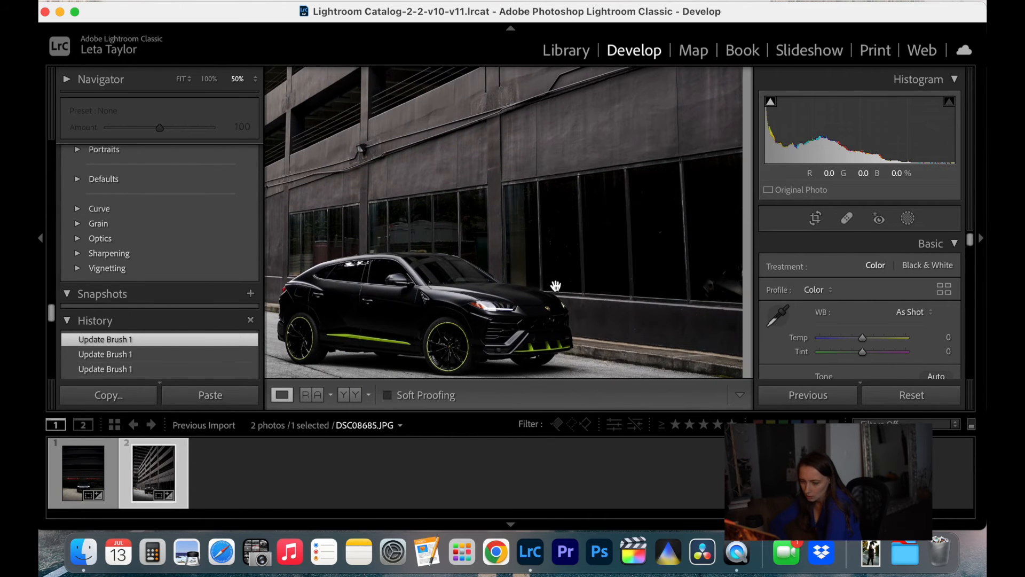
left_click(909, 218)
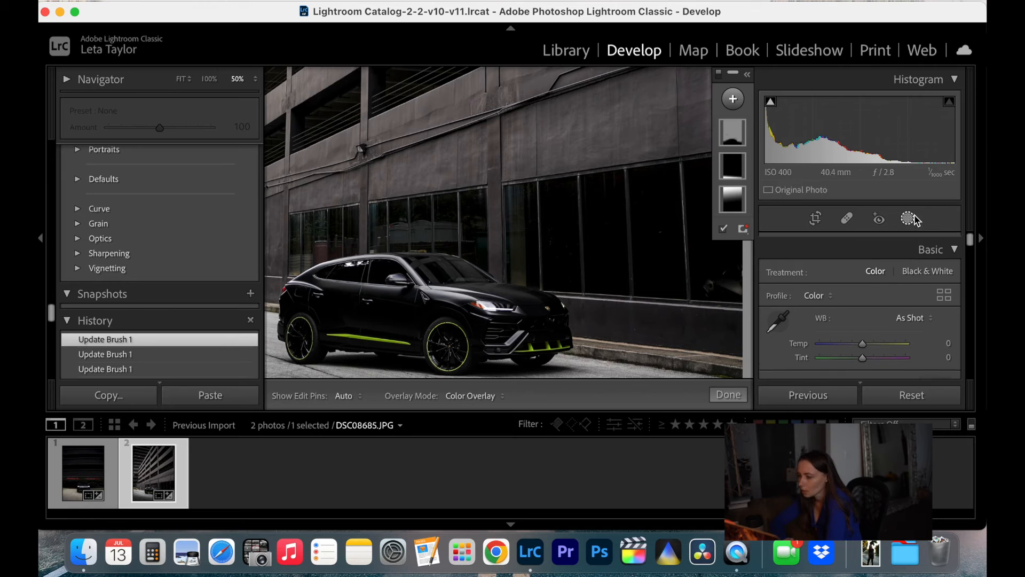
left_click(742, 104)
left_click(747, 175)
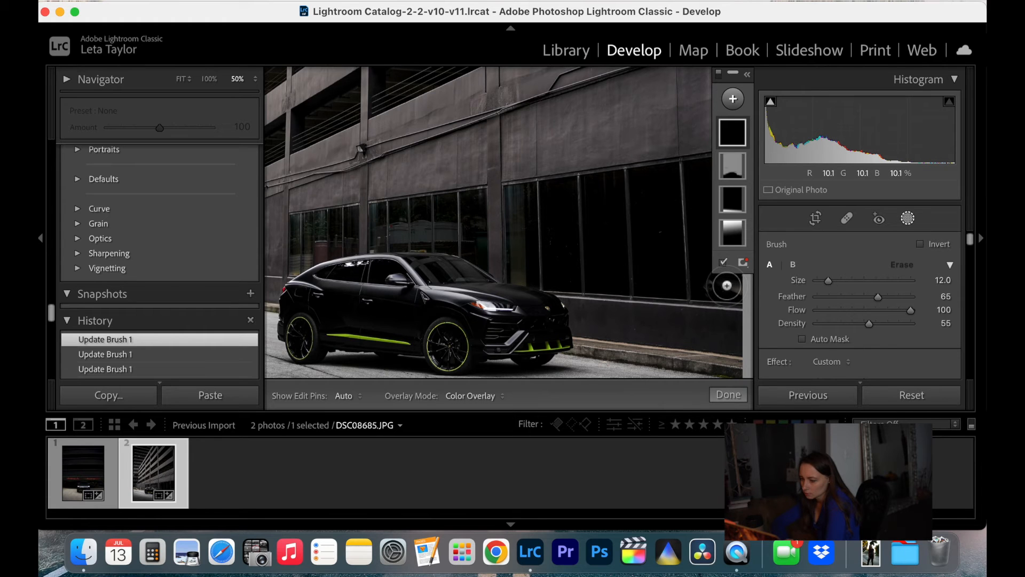
scroll(886, 335, "down", 5)
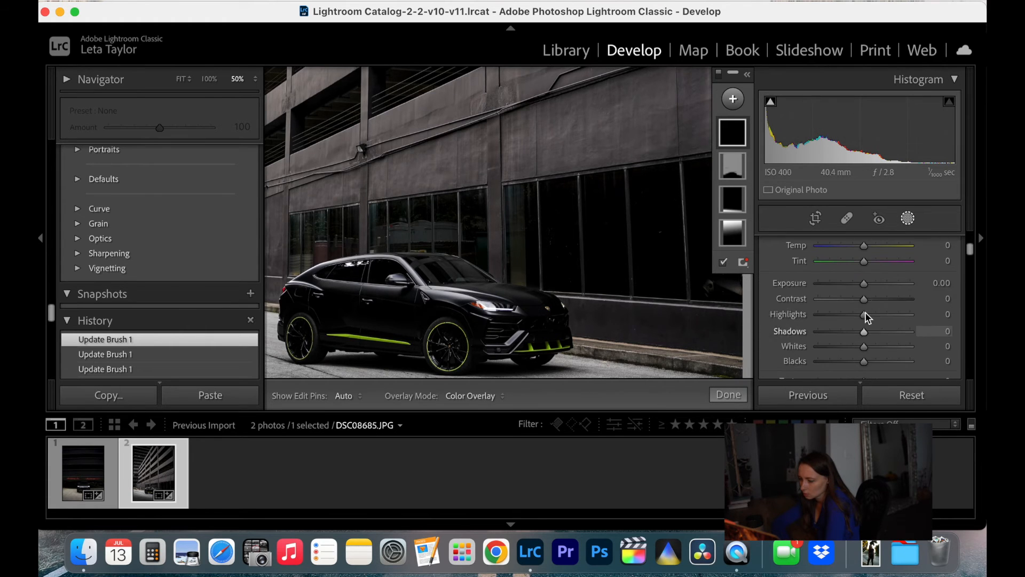
left_click_drag(851, 283, 851, 283)
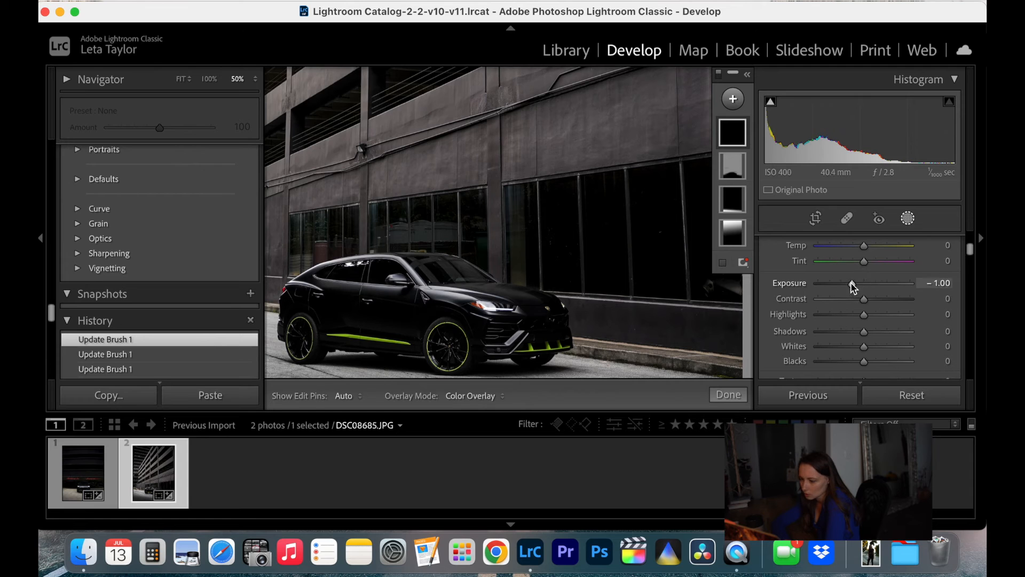
left_click_drag(866, 317, 839, 322)
Paint the new brush mask over the ground-floor windows behind and above the car, resizing the brush as needed, and finish masking
scroll(687, 268, "up", 3)
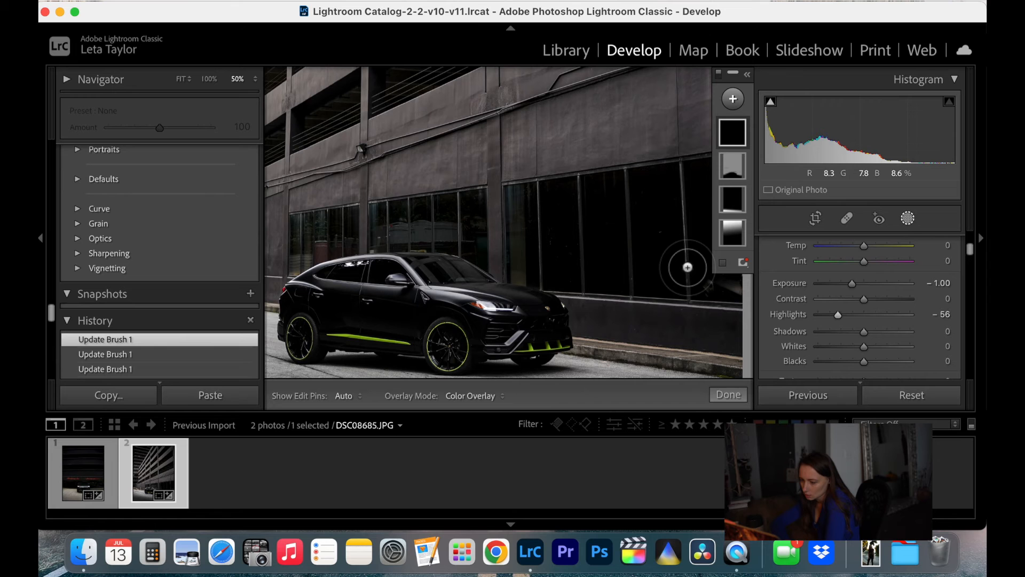
mouse_move(660, 258)
left_mouse_down()
mouse_move(737, 267)
mouse_move(700, 222)
mouse_move(722, 213)
mouse_move(715, 168)
mouse_move(713, 229)
mouse_move(737, 252)
mouse_move(732, 213)
mouse_move(696, 192)
mouse_move(648, 192)
mouse_move(629, 203)
mouse_move(529, 211)
mouse_move(531, 249)
mouse_move(527, 209)
mouse_move(527, 235)
mouse_move(530, 256)
mouse_move(657, 265)
mouse_move(683, 242)
mouse_move(641, 222)
mouse_move(634, 252)
mouse_move(528, 257)
left_mouse_up()
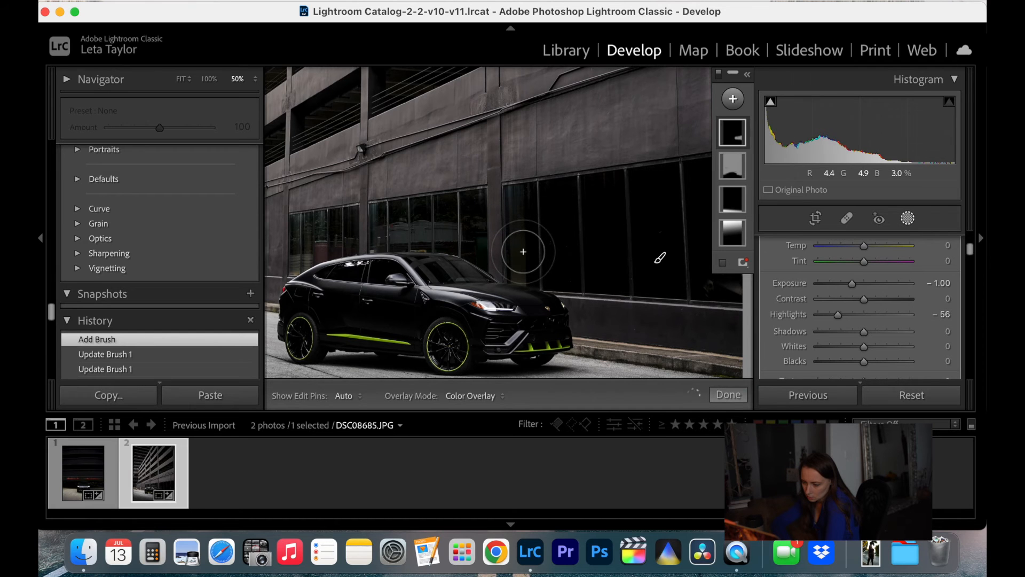
mouse_move(524, 268)
left_mouse_down()
mouse_move(518, 205)
mouse_move(506, 208)
left_mouse_up()
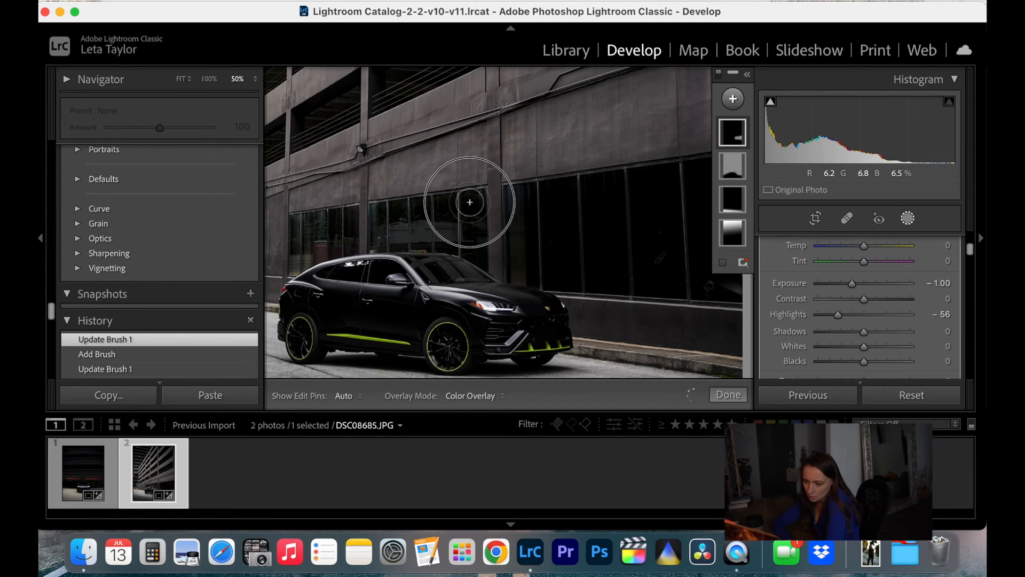
left_click_drag(471, 218, 457, 212)
scroll(457, 211, "down", 3)
scroll(381, 213, "up", 3)
mouse_move(389, 211)
left_mouse_down()
mouse_move(465, 201)
mouse_move(399, 225)
mouse_move(408, 231)
mouse_move(378, 229)
mouse_move(460, 241)
mouse_move(455, 230)
mouse_move(367, 213)
mouse_move(377, 212)
left_mouse_up()
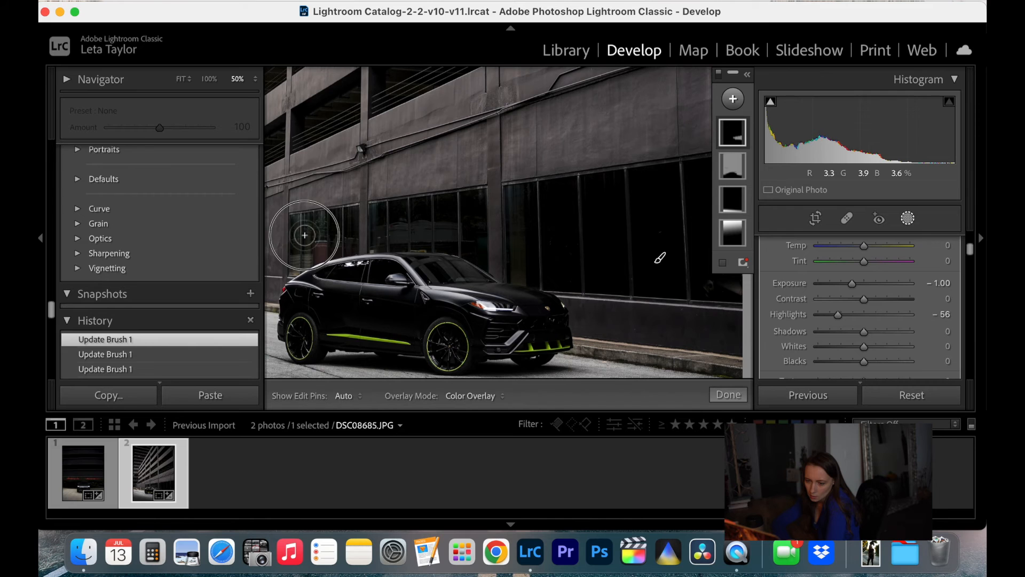
mouse_move(327, 217)
left_mouse_down()
mouse_move(347, 202)
mouse_move(344, 237)
mouse_move(297, 264)
mouse_move(286, 252)
mouse_move(296, 227)
mouse_move(288, 219)
mouse_move(356, 211)
mouse_move(350, 217)
left_mouse_up()
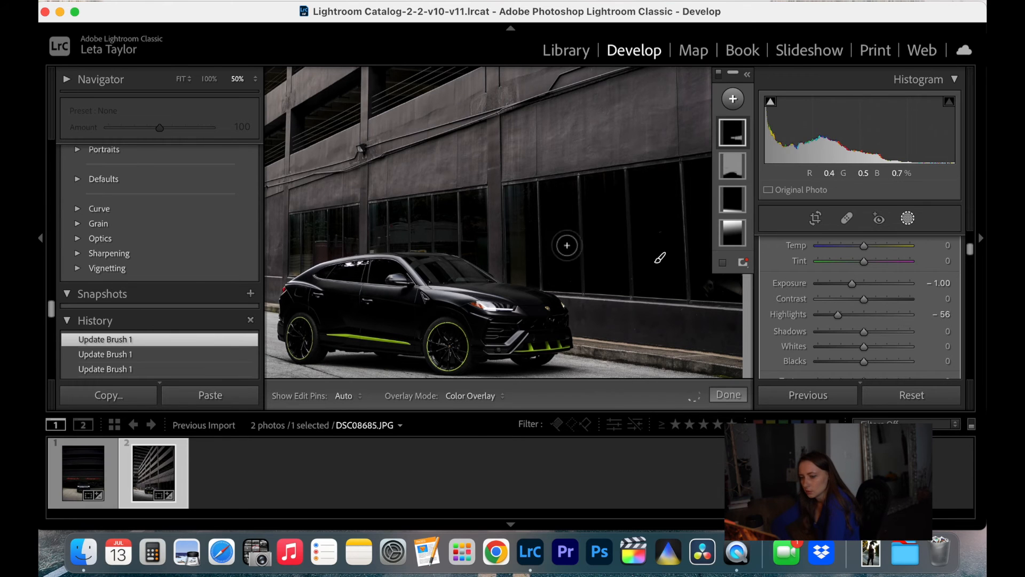
left_click(728, 394)
Examine the darkened windows behind the car up close, at up to 100% zoom
left_click(617, 237)
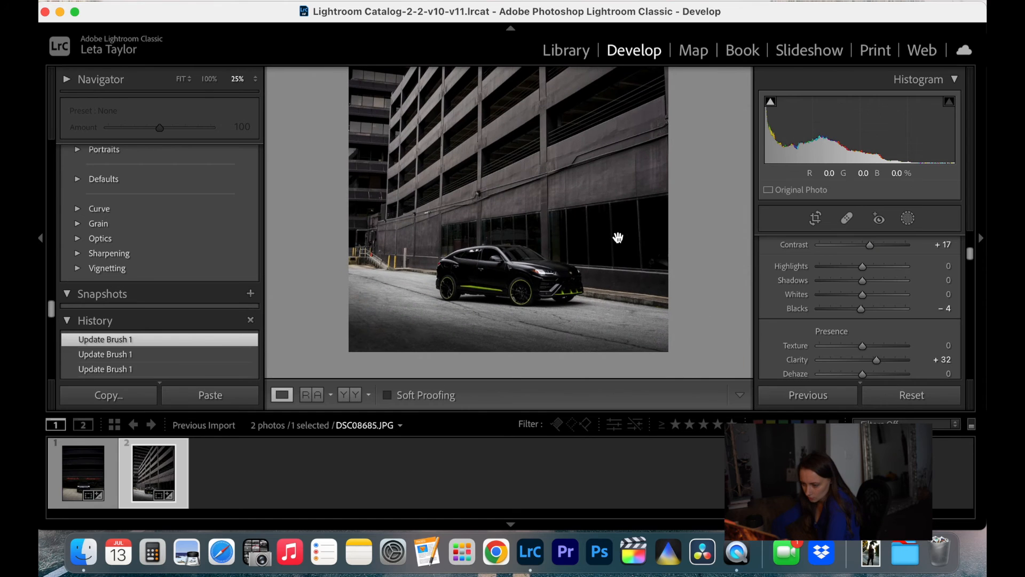
key("super+equal")
key("super+equal")
key("super+equal")
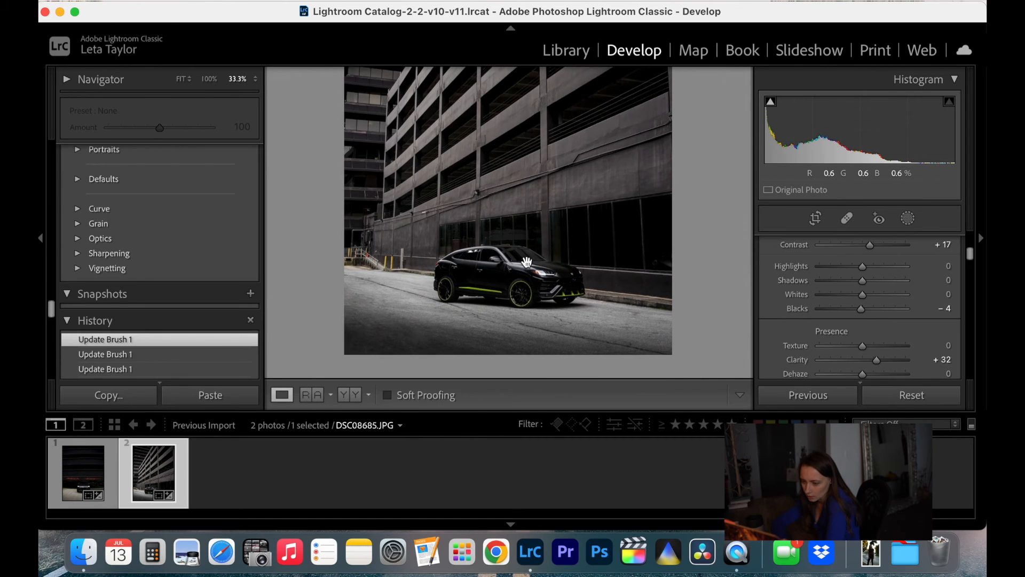
scroll(527, 262, "right", 3)
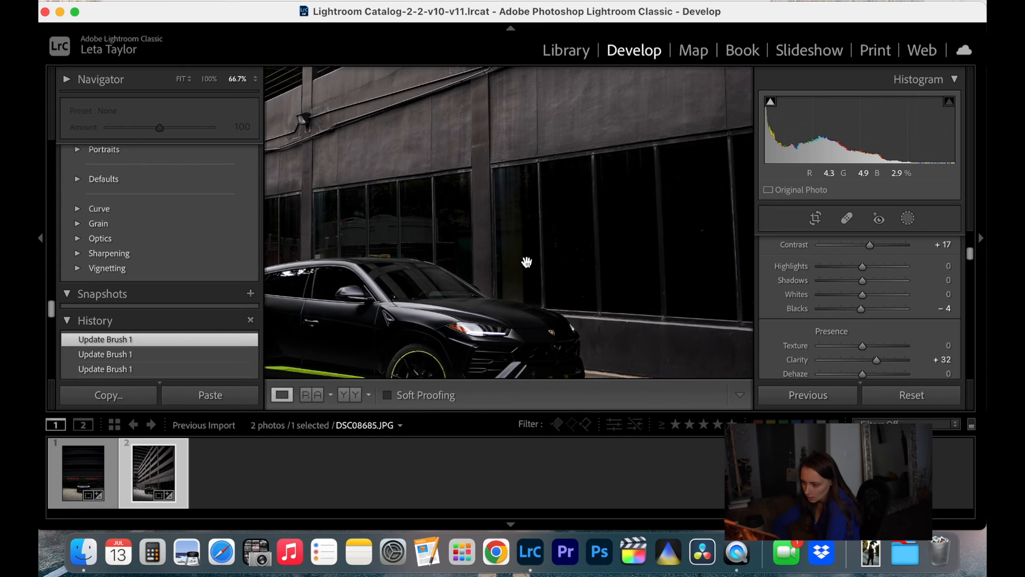
key("super+equal")
scroll(528, 262, "right", 5)
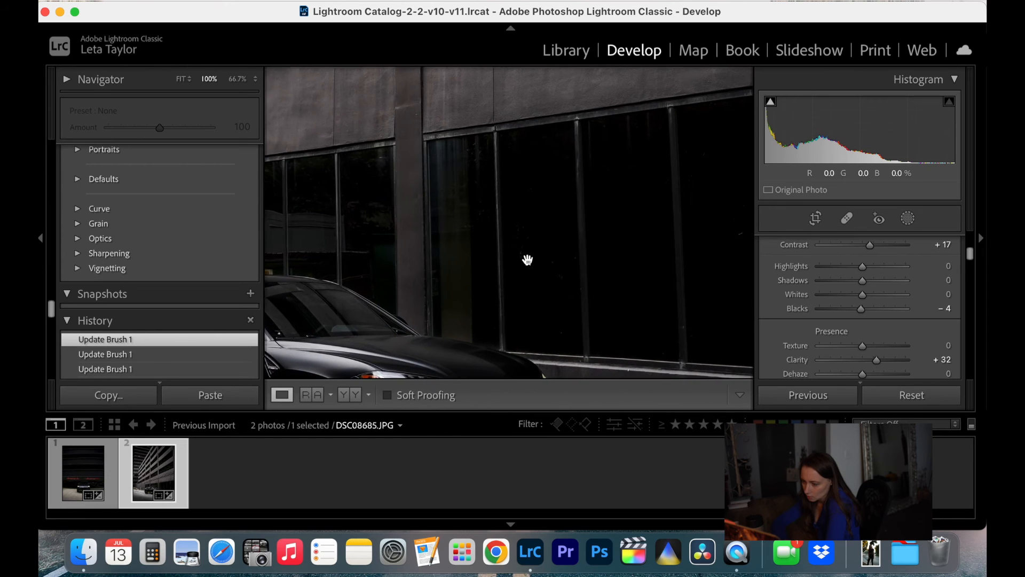
scroll(528, 260, "up", 3)
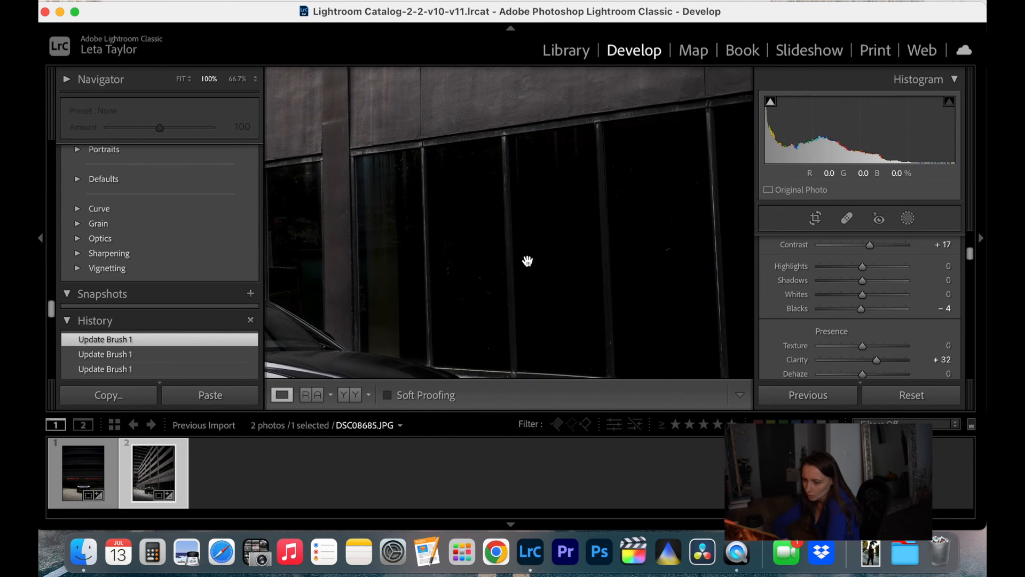
key("super+minus")
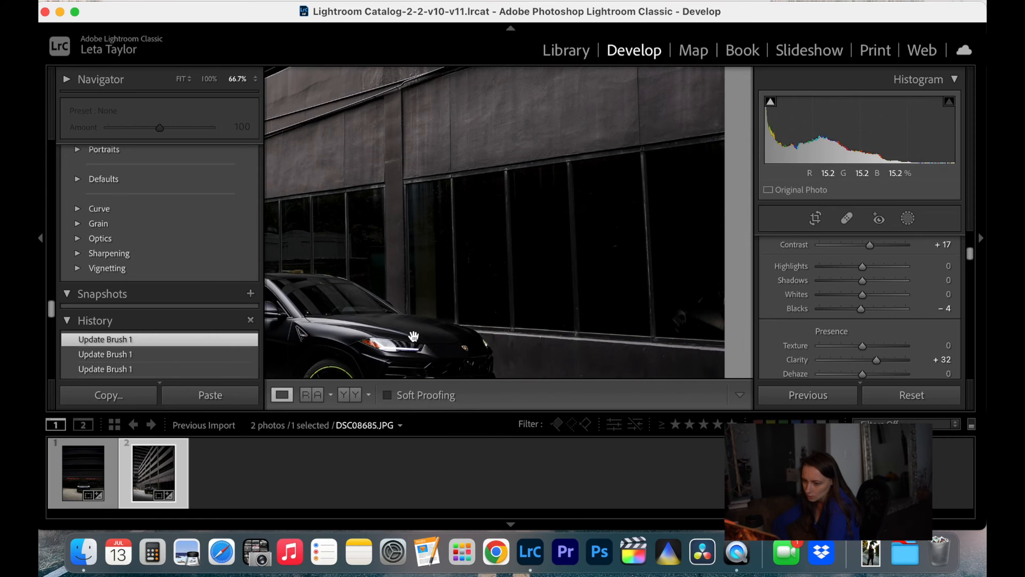
Reopen the window brush mask and extend it with the size 4 brush along the upper edge of the large windows beyond the car
left_click(908, 218)
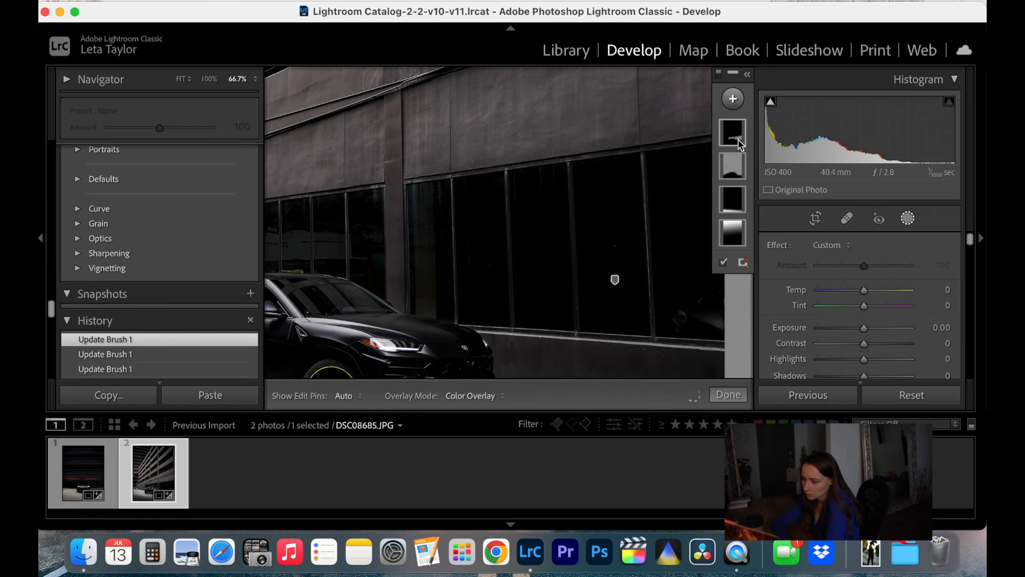
left_click(733, 133)
scroll(682, 145, "down", 5)
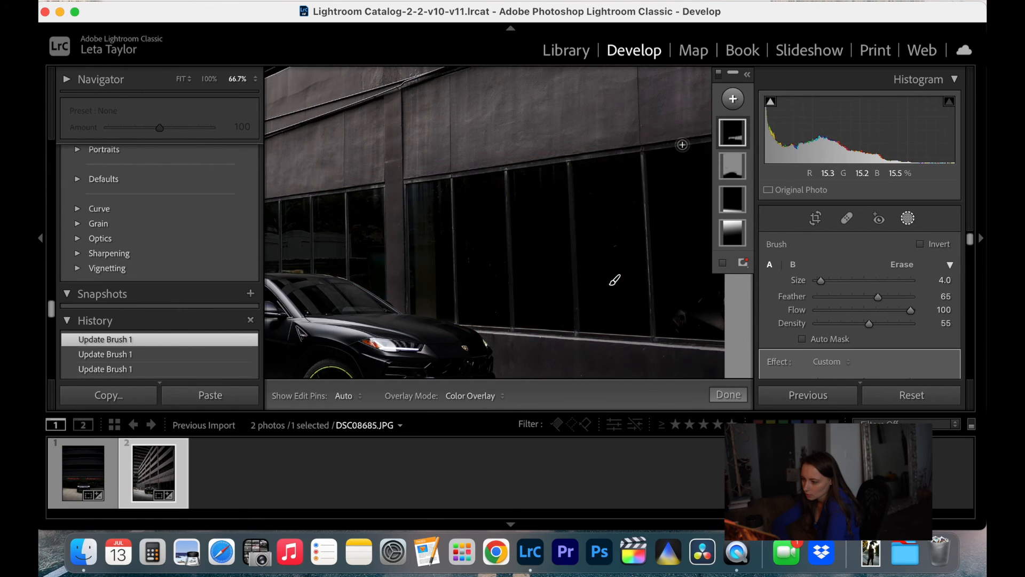
key("h")
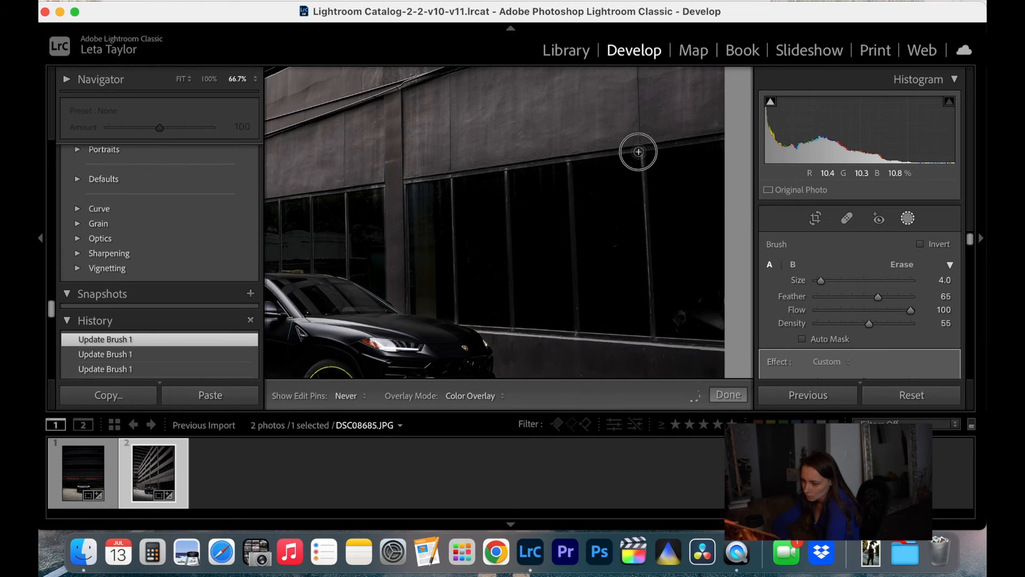
key("h")
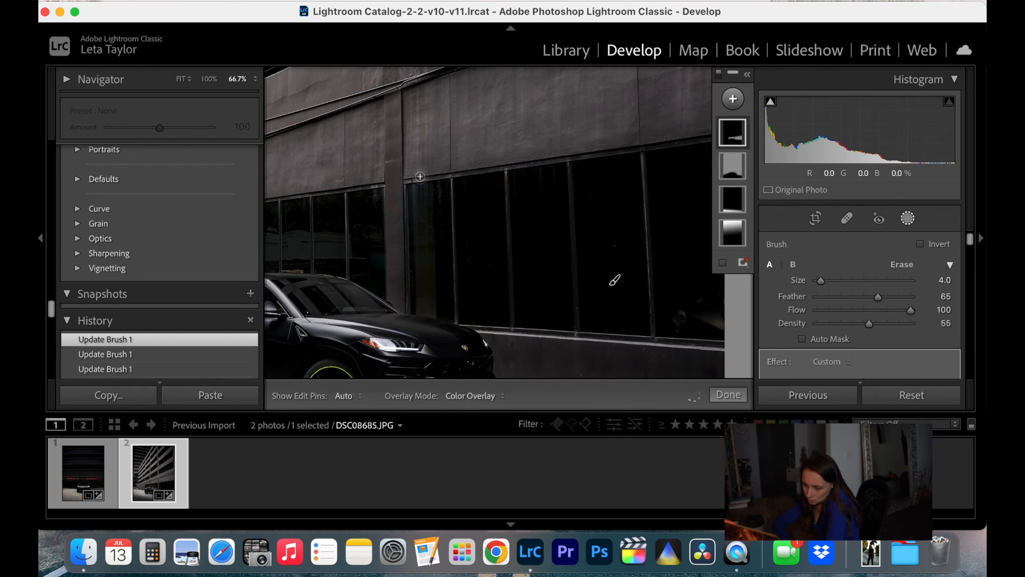
key("h")
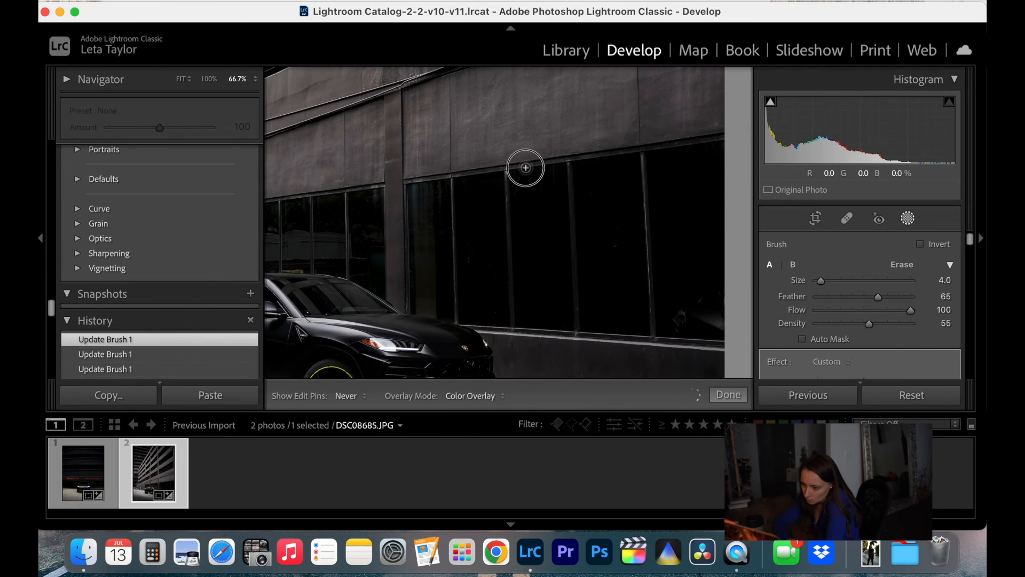
key("h")
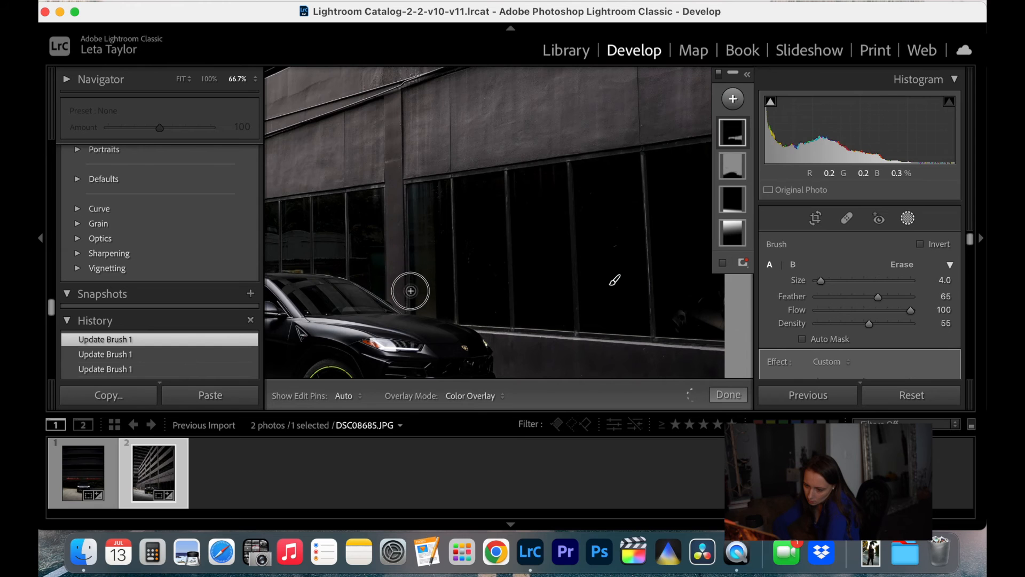
Extend the window mask around the pillar and along the top of the narrow windows above the windshield, and finish masking
key("h")
key("h")
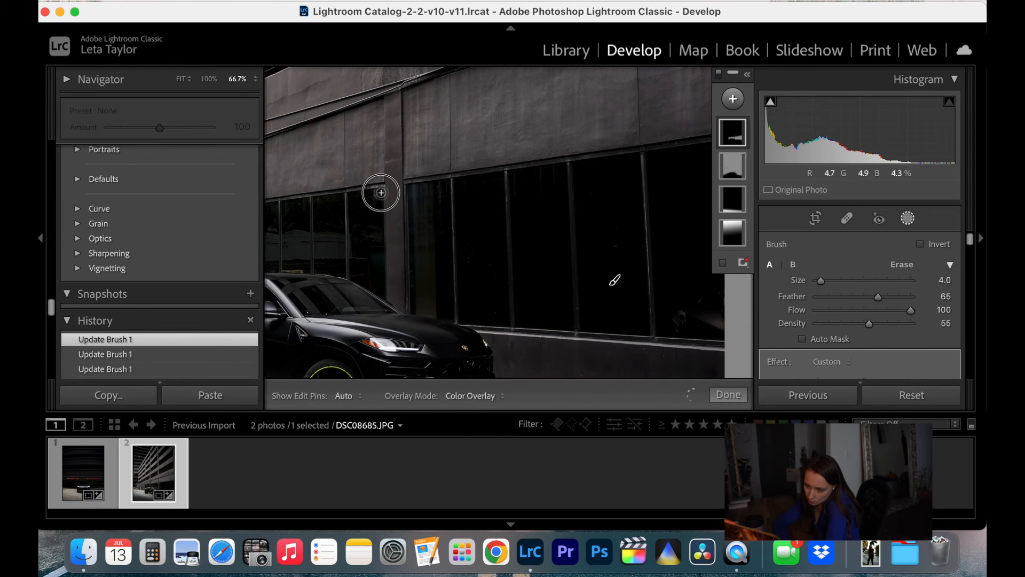
key("h")
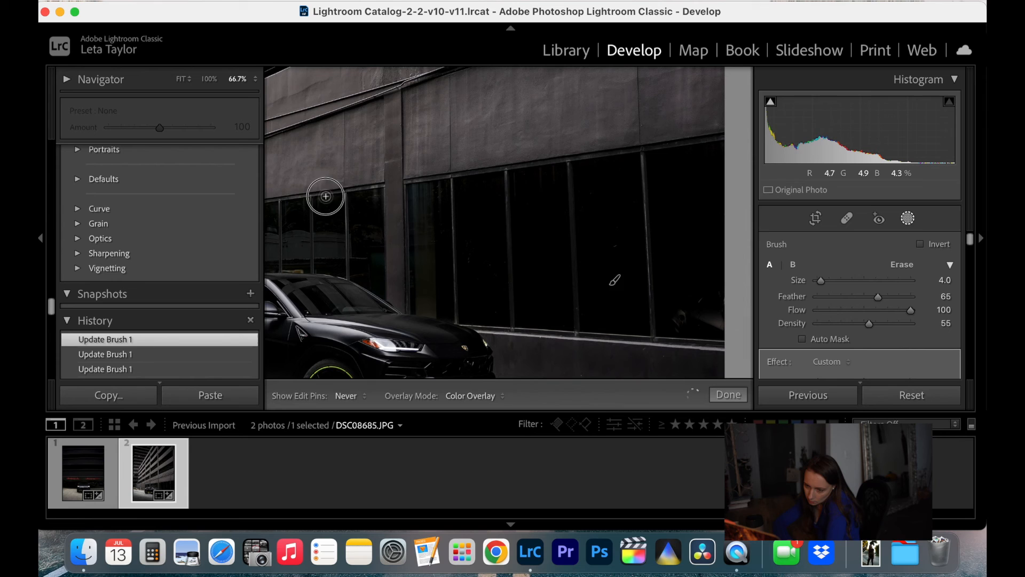
key("h")
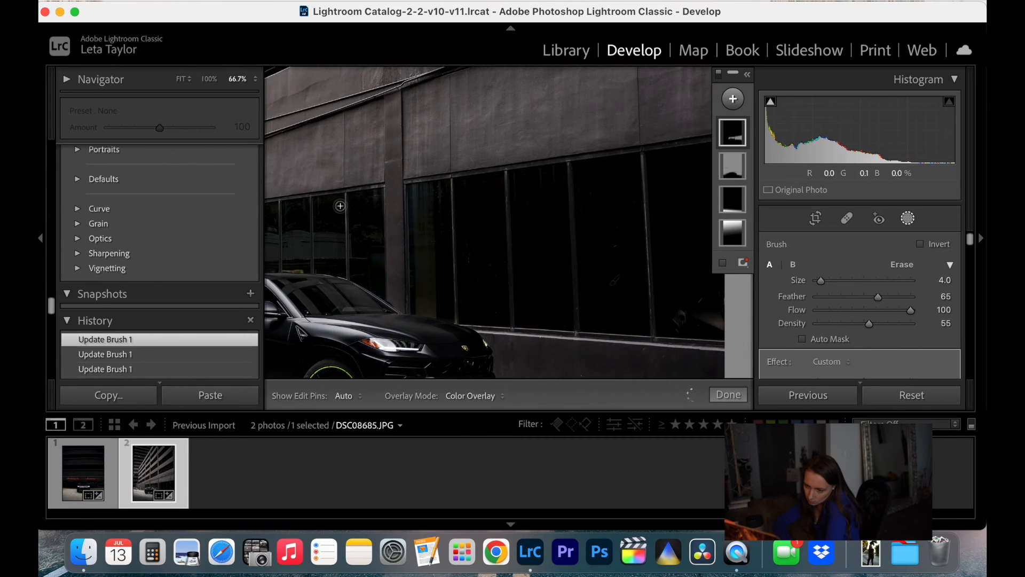
key("h")
key("h")
key("bracketright")
left_click(727, 393)
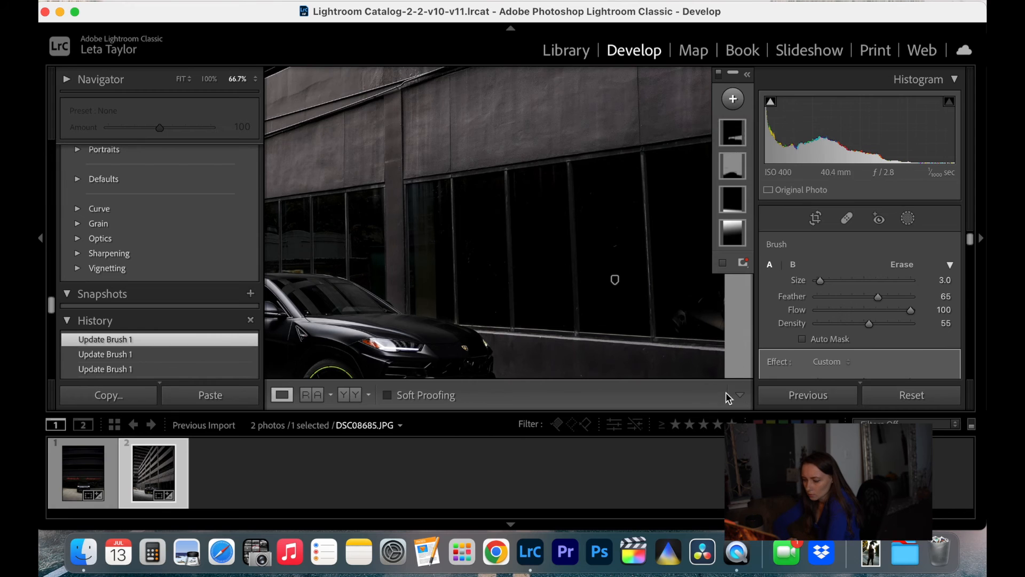
Reopen the window brush mask and extend it with the size 3 brush along the upper edge of the windows above the car's rear
left_click_drag(446, 281, 653, 282)
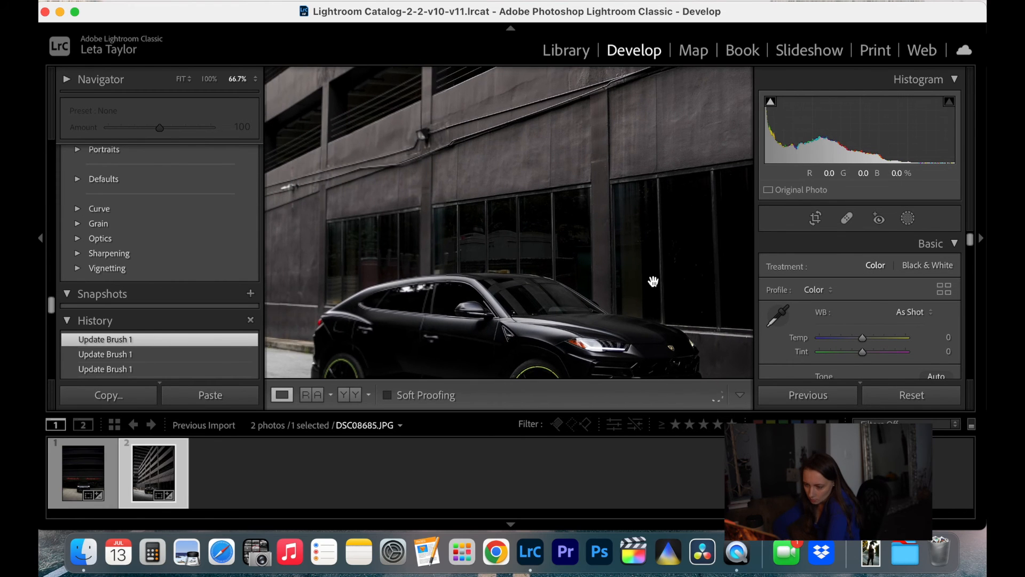
key("super+equal")
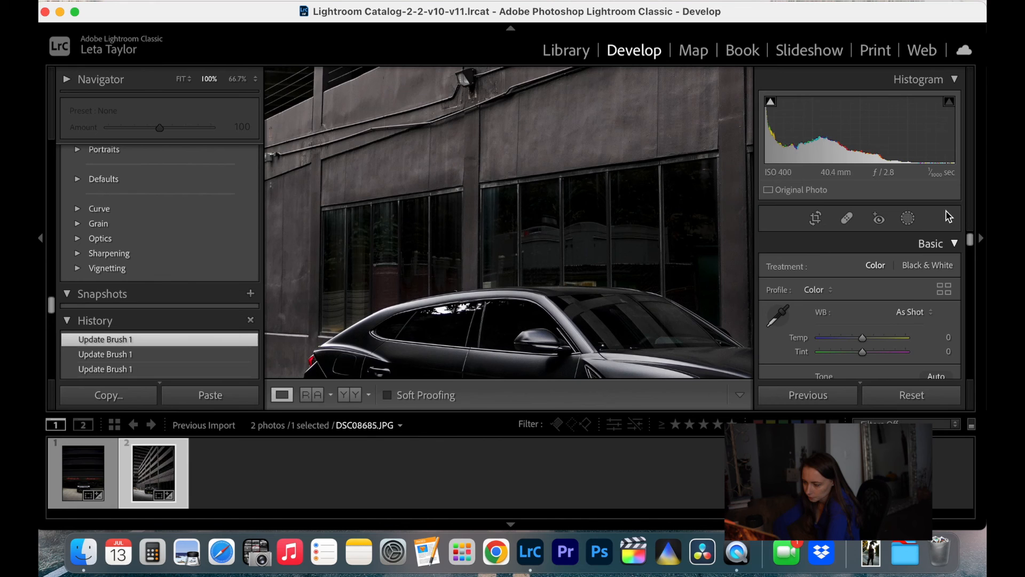
left_click(848, 219)
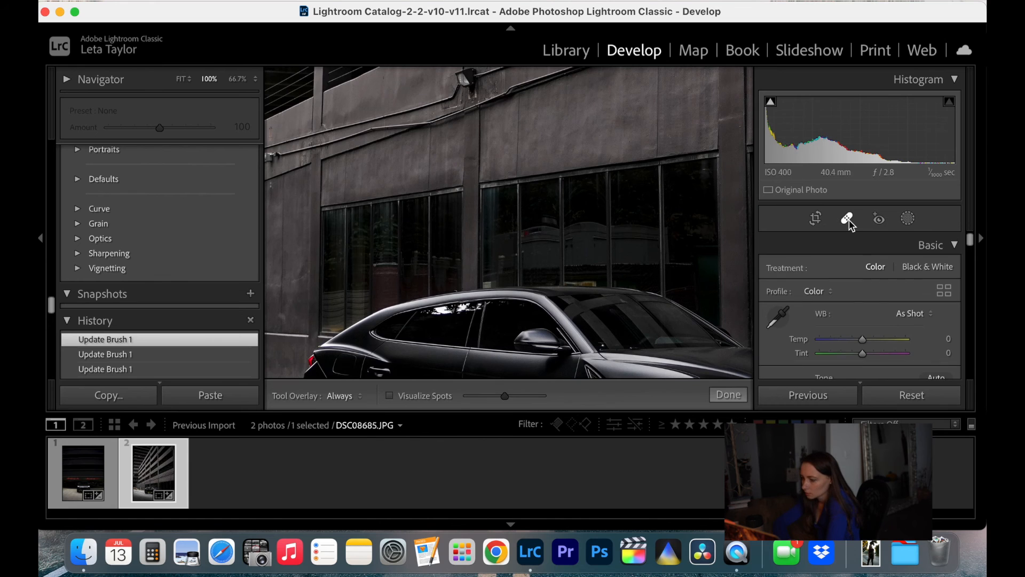
left_click(908, 218)
left_click(732, 137)
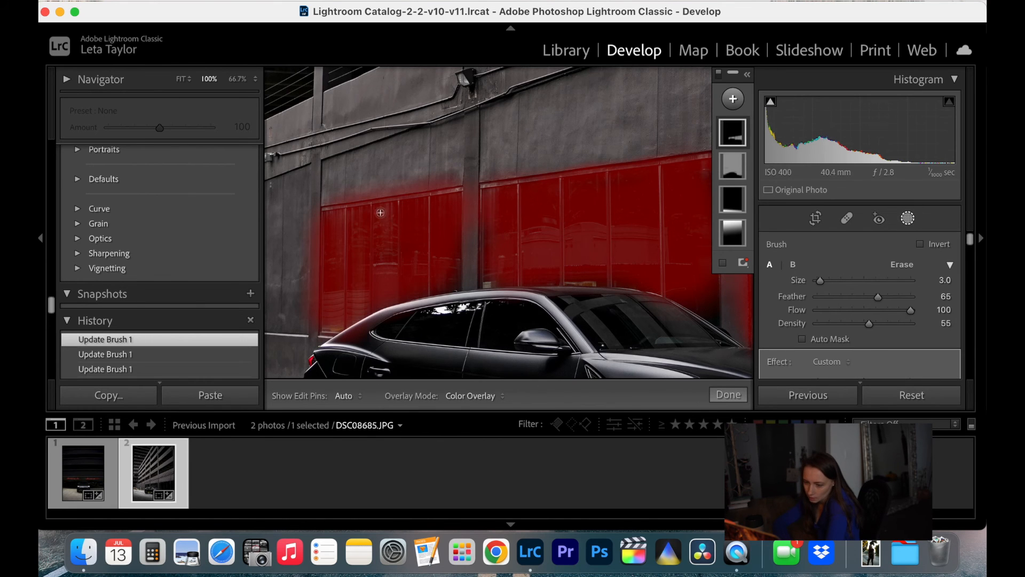
key("h")
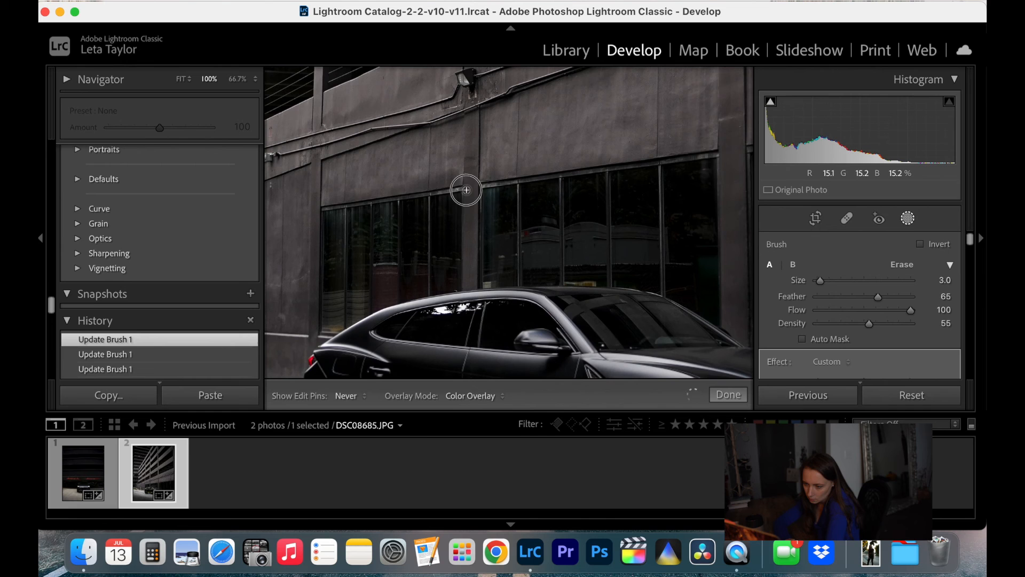
key("h")
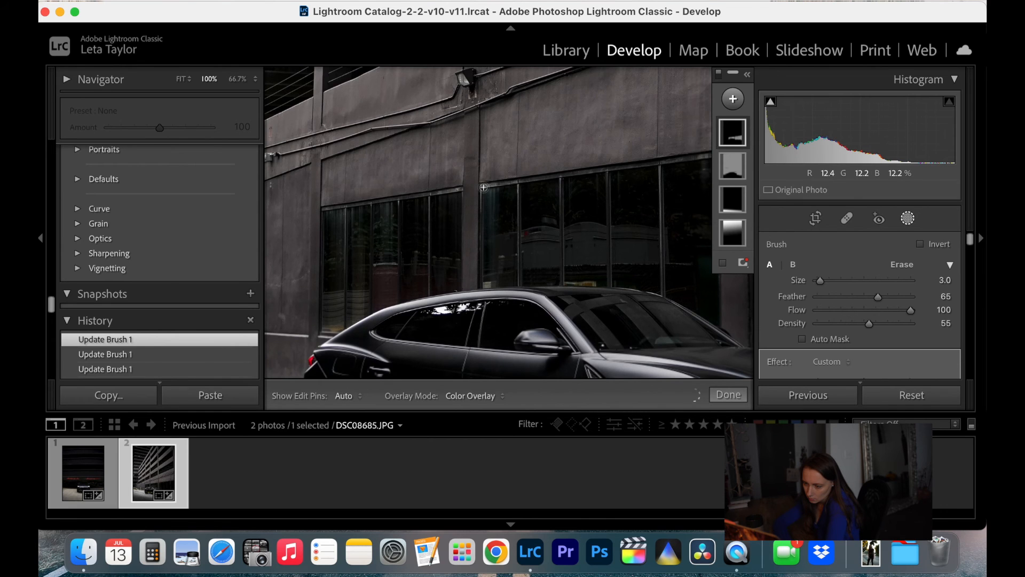
Extend the window mask beside the pillar, along the top of the windows above the windshield and at the rearmost window's upper corner, and finish masking
key("h")
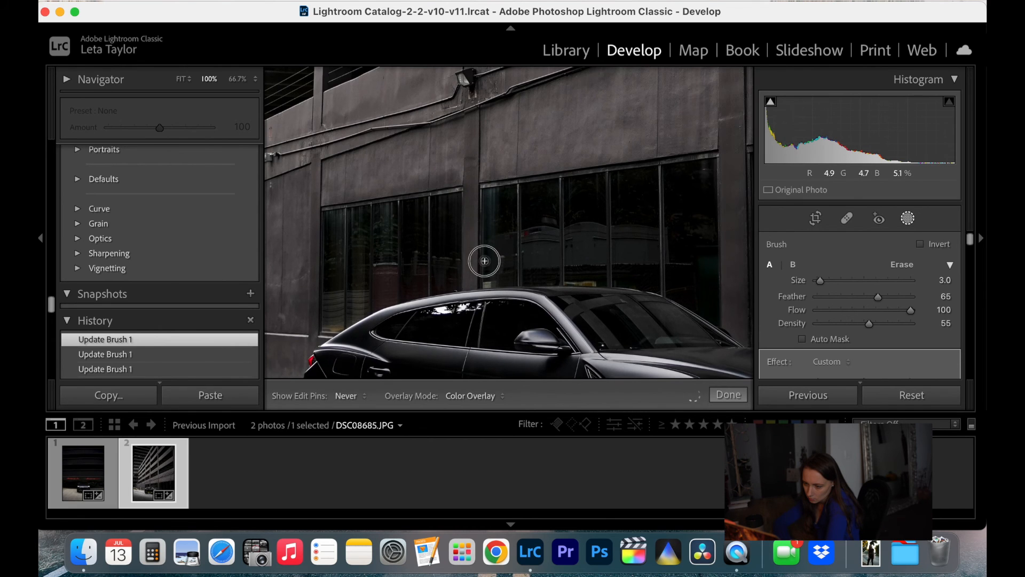
key("h")
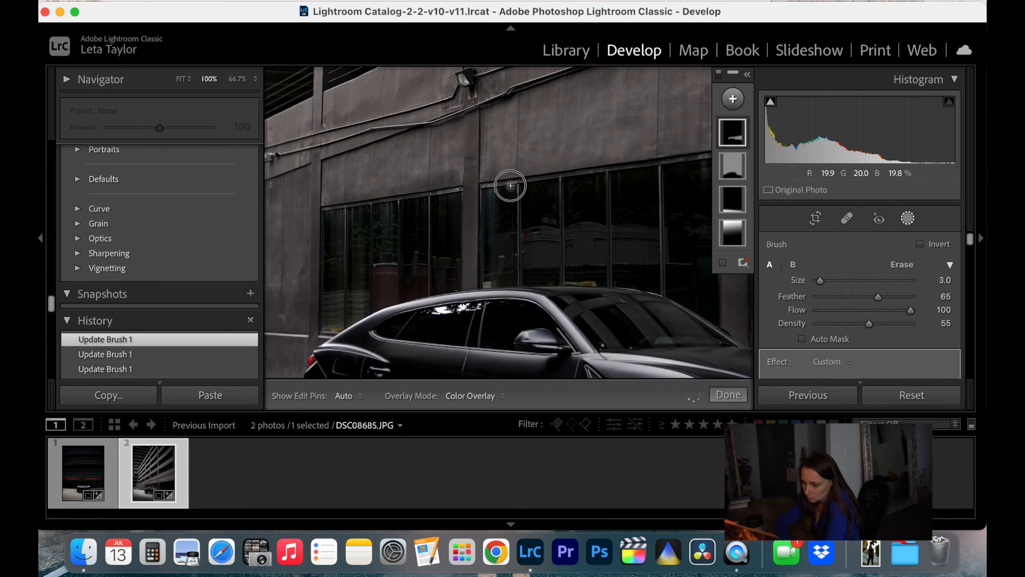
key("h")
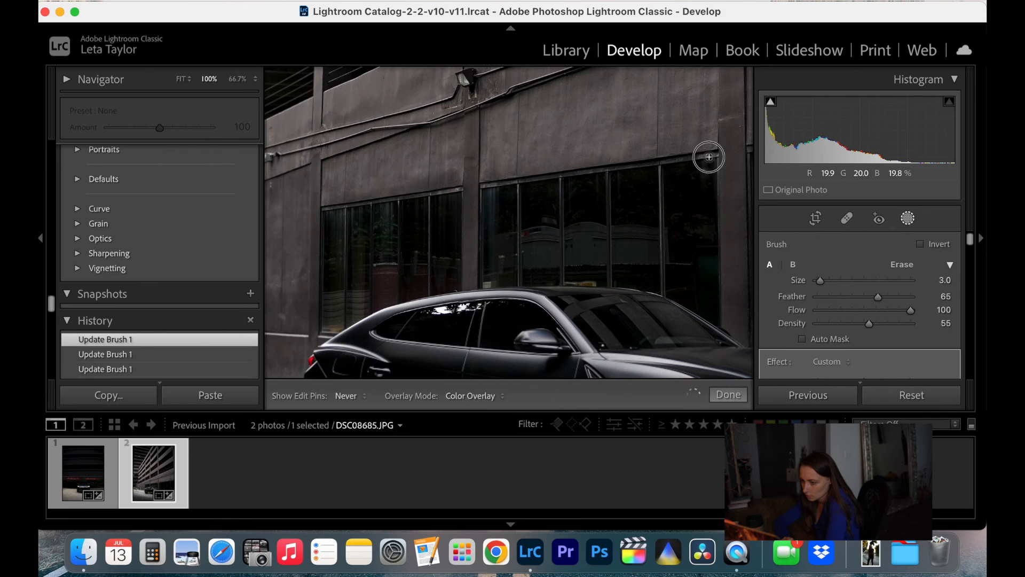
key("h")
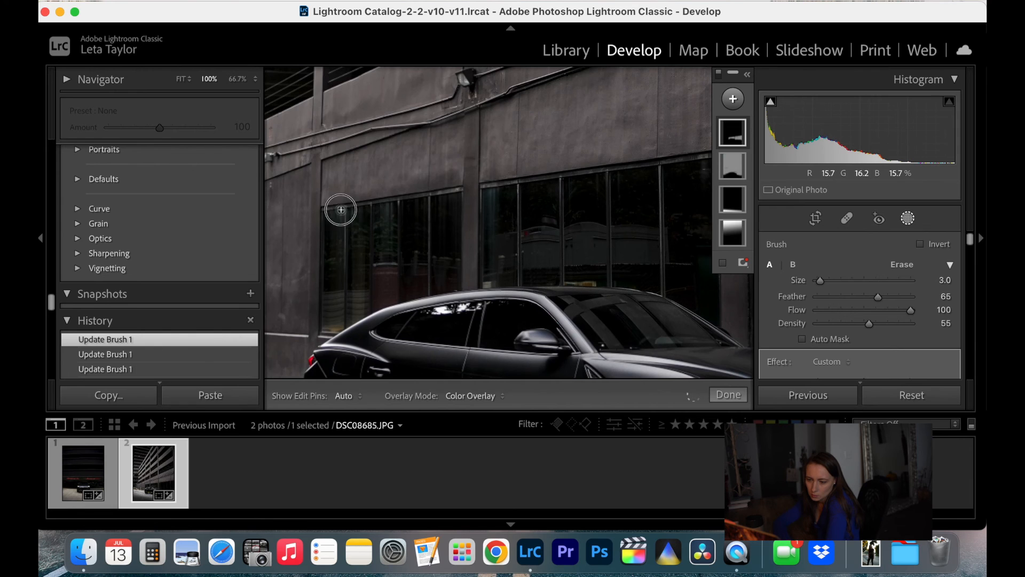
key("h")
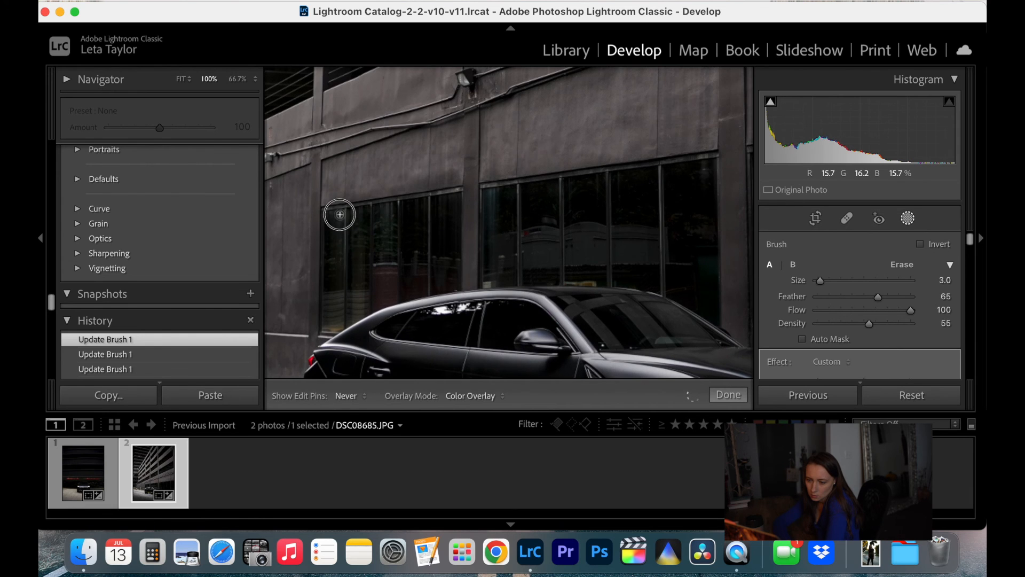
left_click(727, 395)
left_click(182, 79)
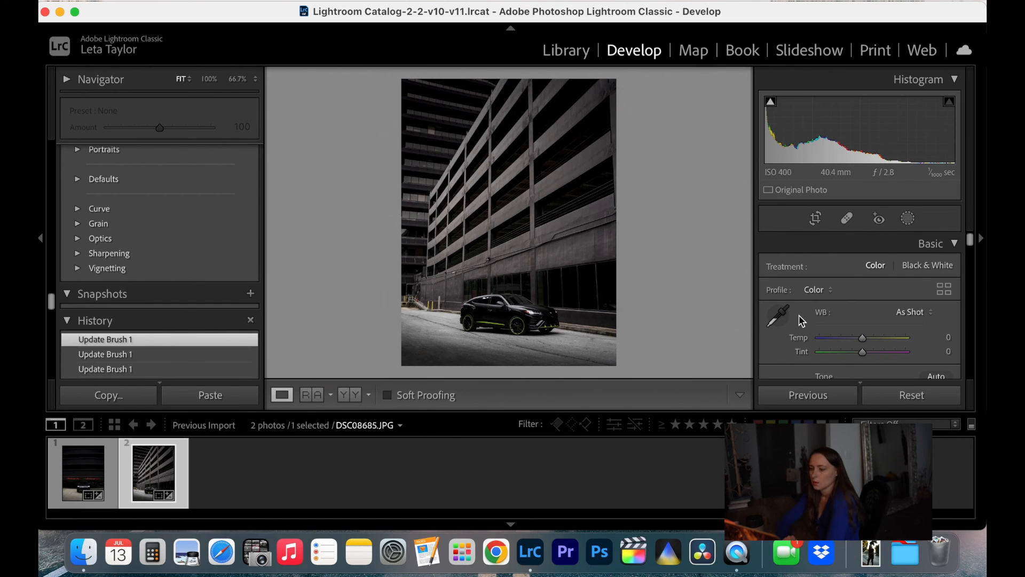
Heal the reflection at the bottom of the last window beyond the car with a size 76 spot, sampling the dark glass just above
left_click(581, 323)
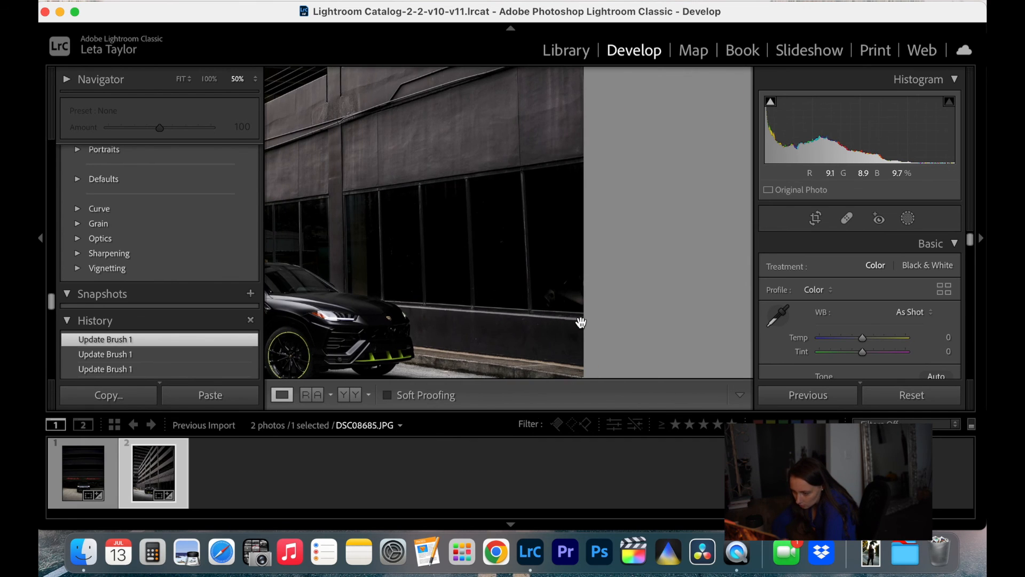
key("super+equal")
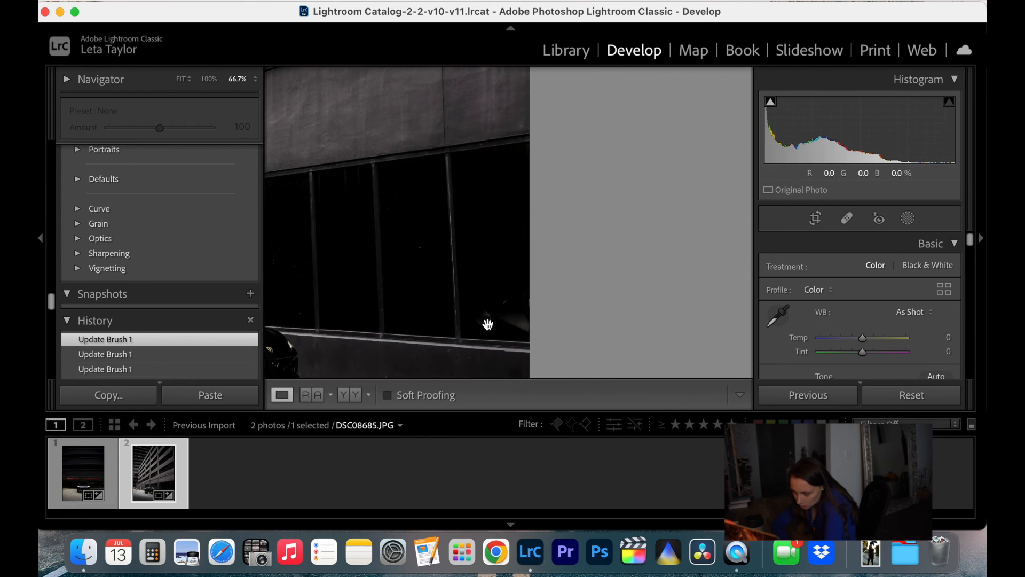
left_click(847, 218)
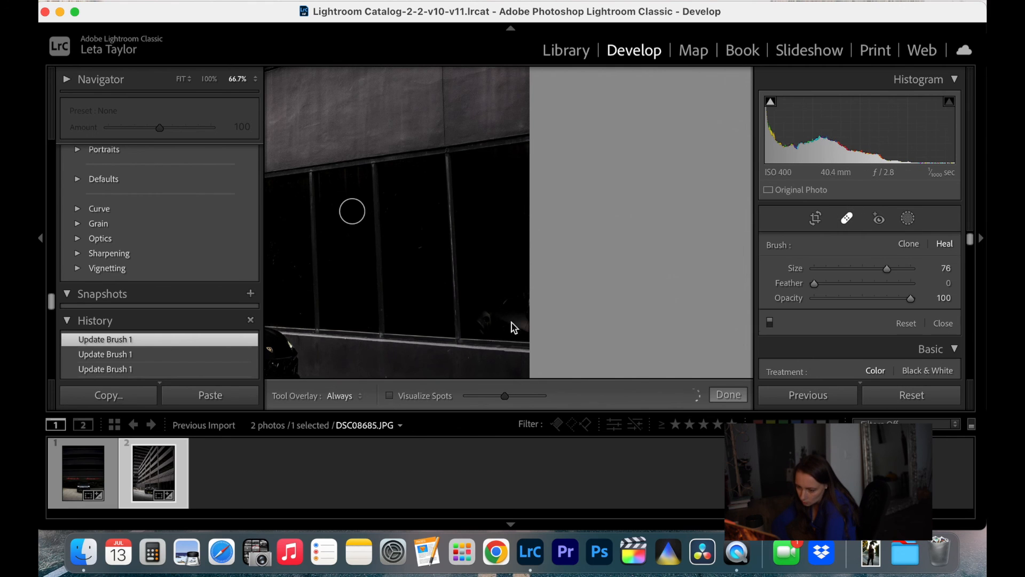
left_click(483, 322)
left_click_drag(498, 291, 485, 291)
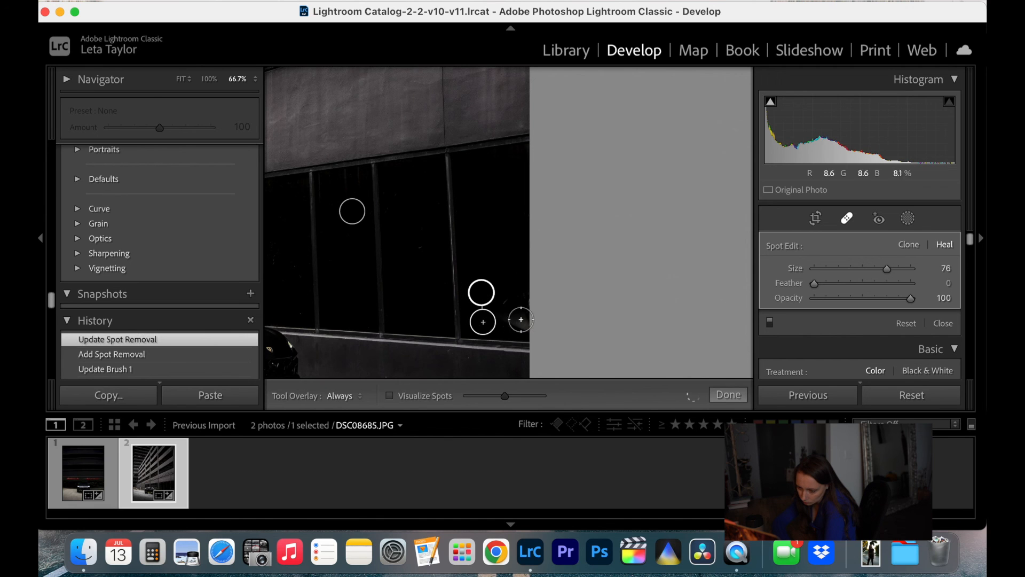
Heal the remaining reflection at the photo's edge in the last window, move its source to the dark glass directly above, and finish healing
left_click_drag(517, 322, 507, 309)
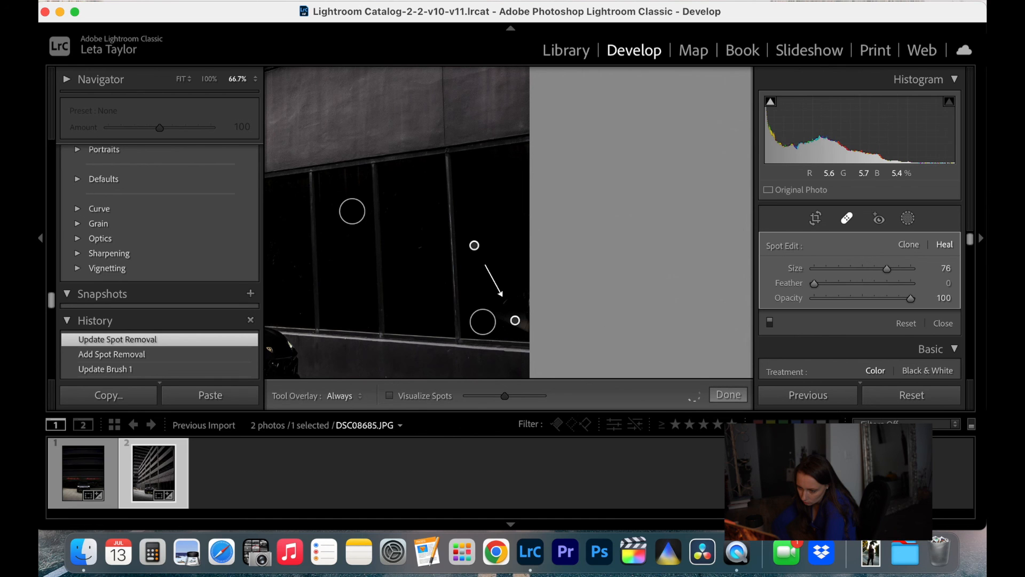
left_click_drag(474, 244, 510, 242)
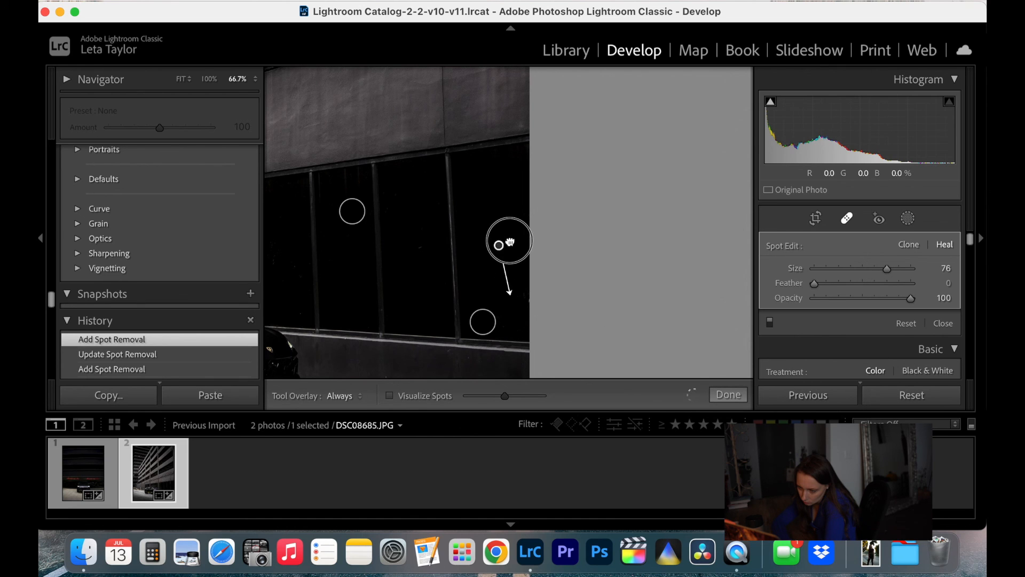
left_click(726, 395)
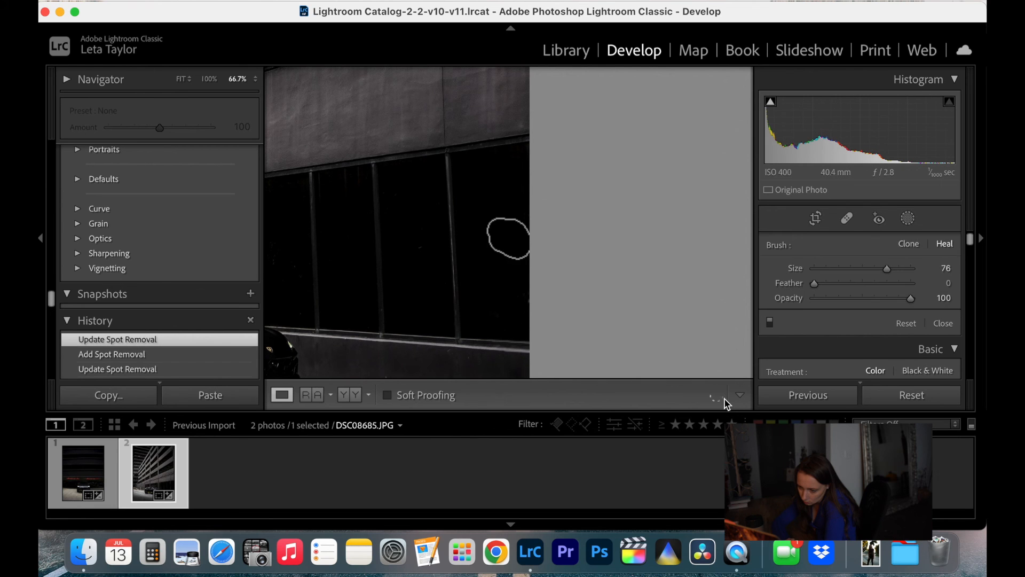
Compare the original and edited photo side by side, and examine the car and its surroundings up close and as a whole
left_click(604, 249)
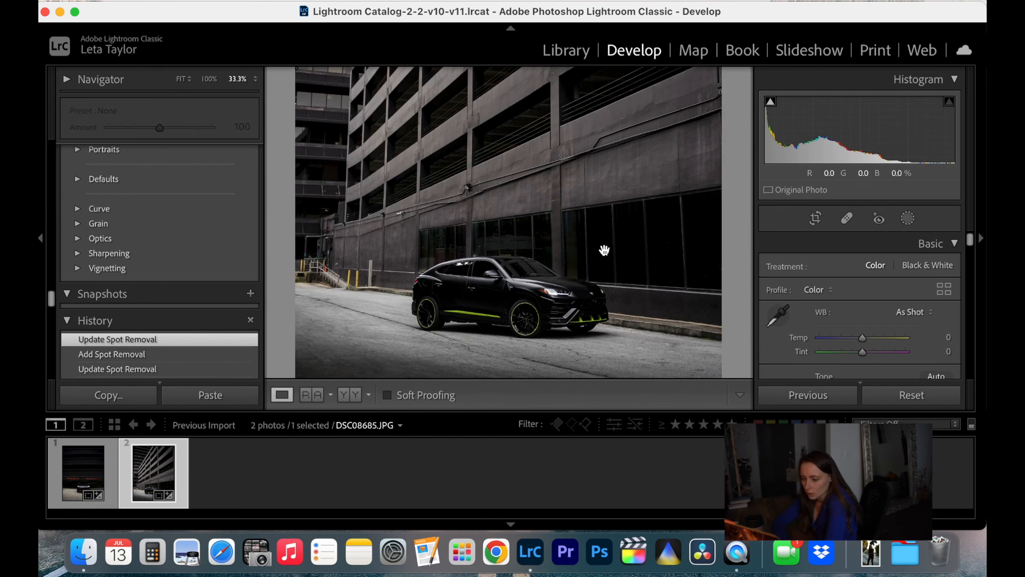
left_click(182, 80)
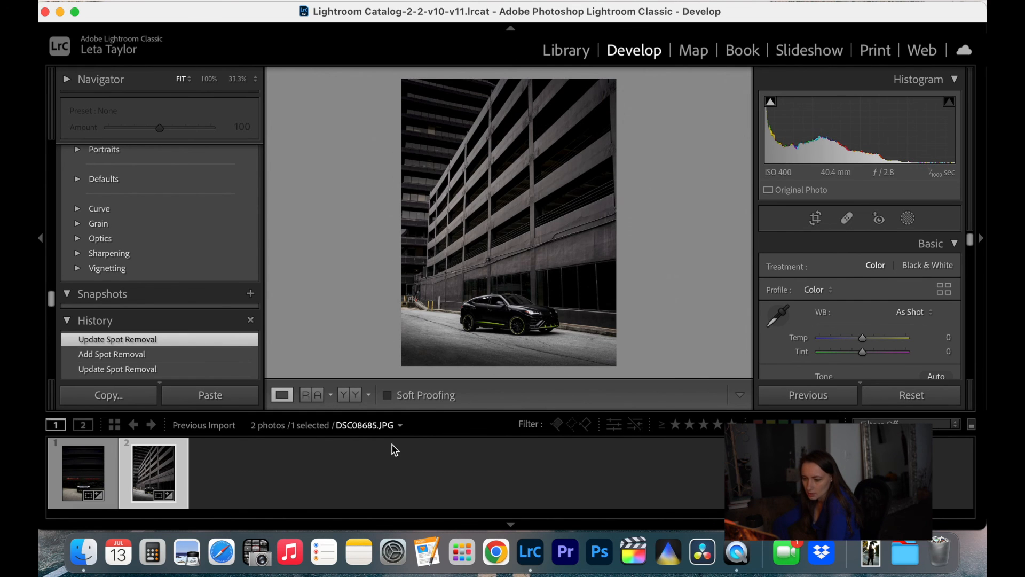
left_click(344, 398)
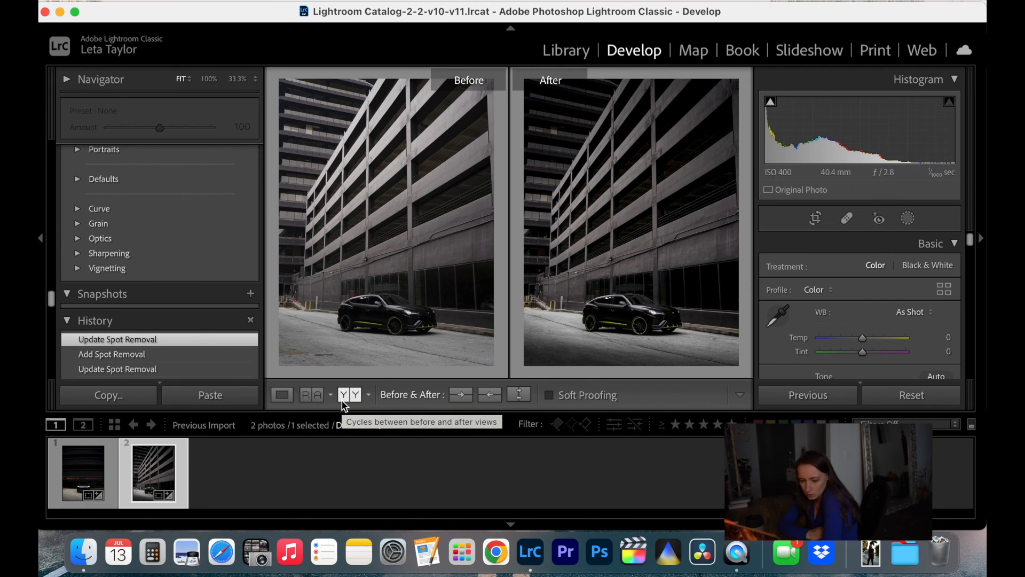
left_click(283, 396)
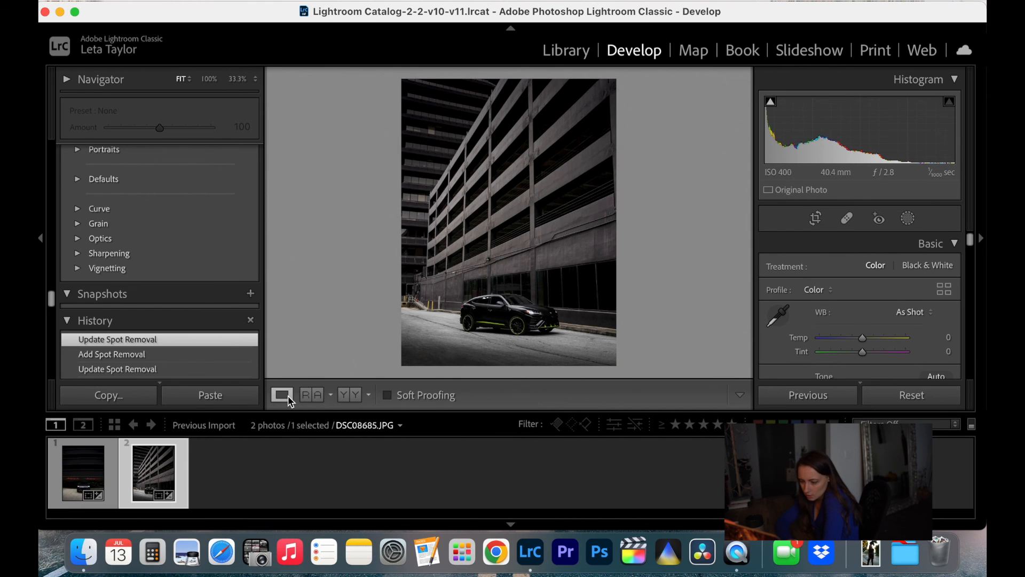
left_click(510, 315)
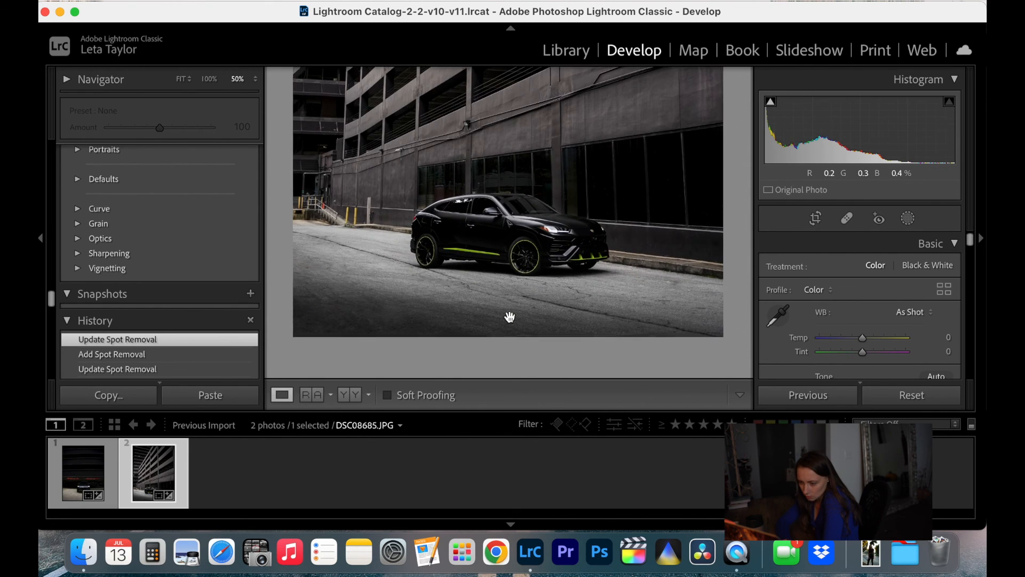
key("super+equal")
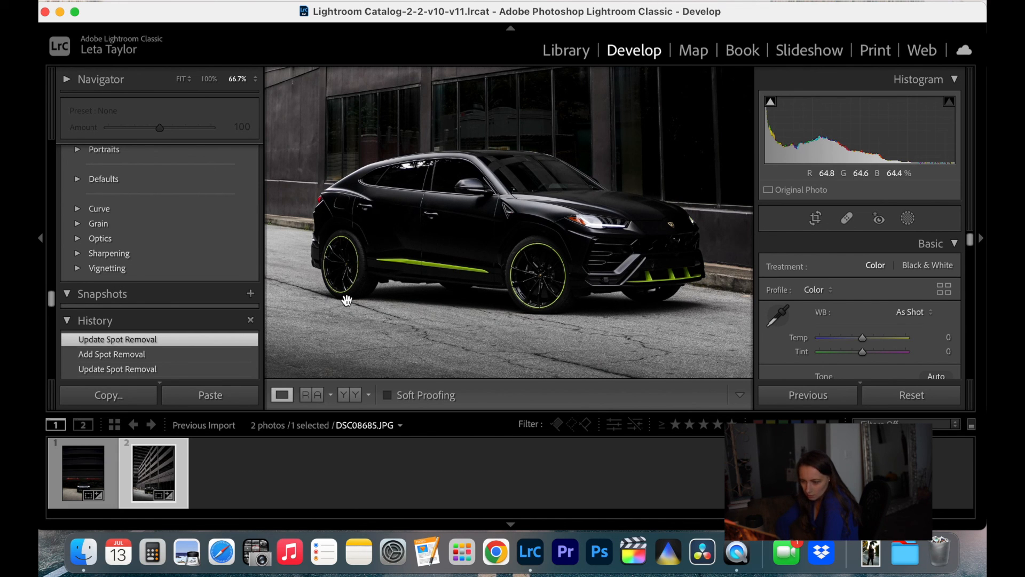
key("super+minus")
key("super+minus")
key("super+minus")
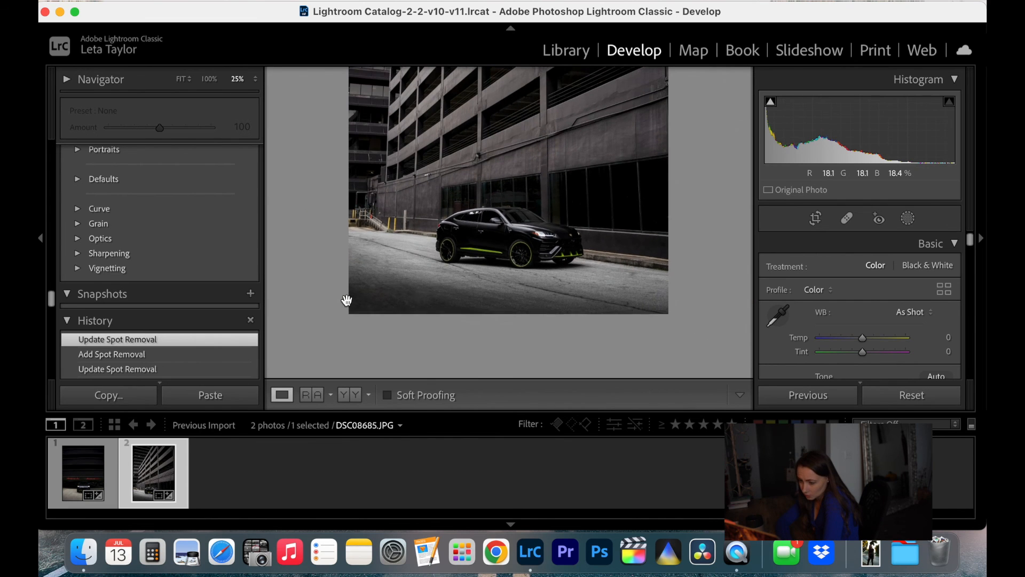
left_click(182, 79)
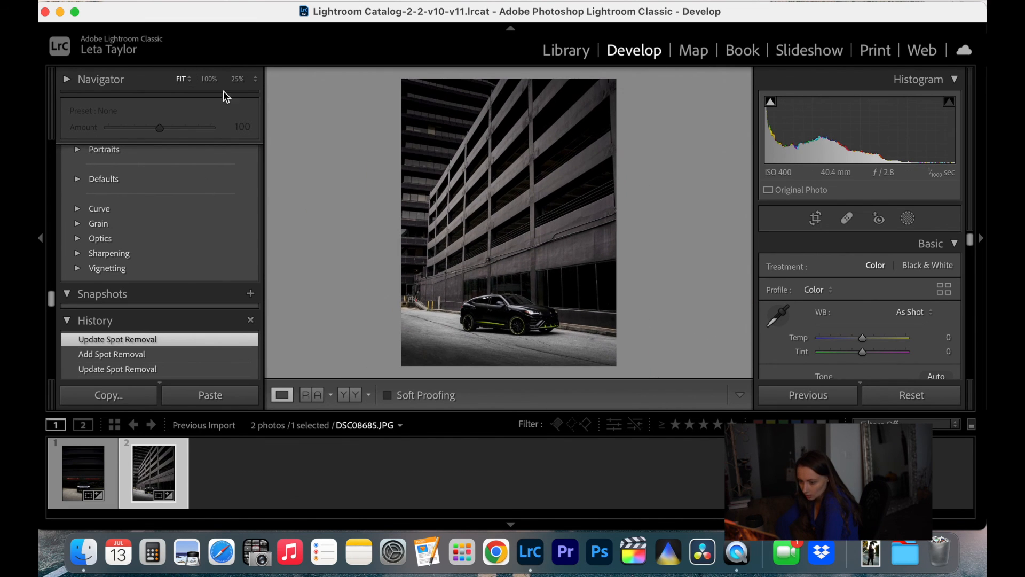